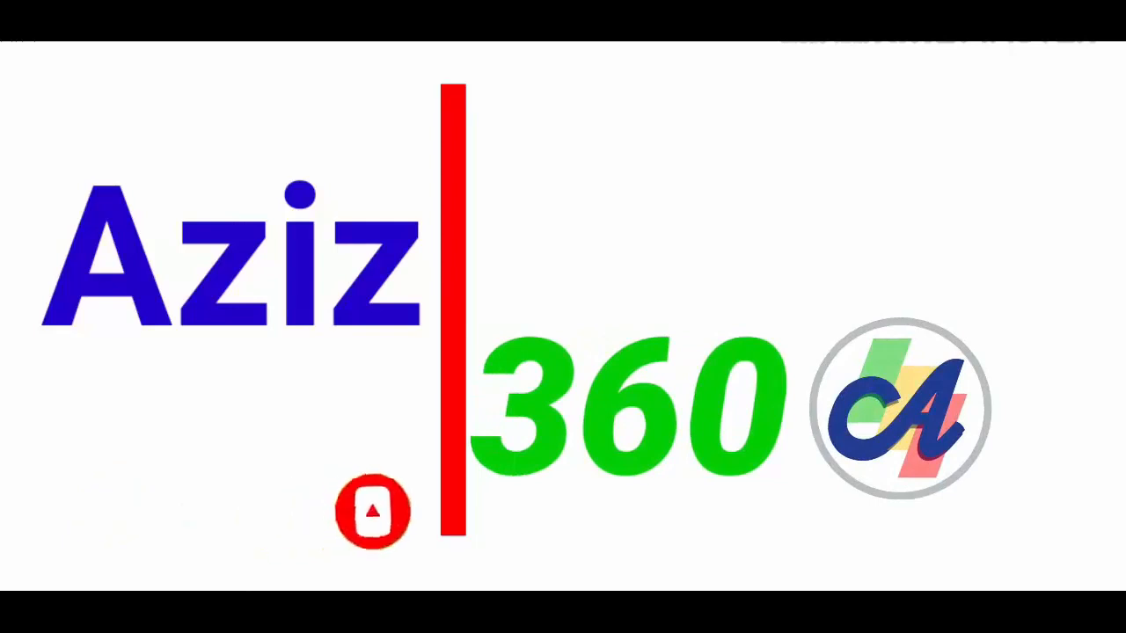
Clear all the values under the schedule table's headers, in cells E3 to K26.
drag(359, 150, 767, 550)
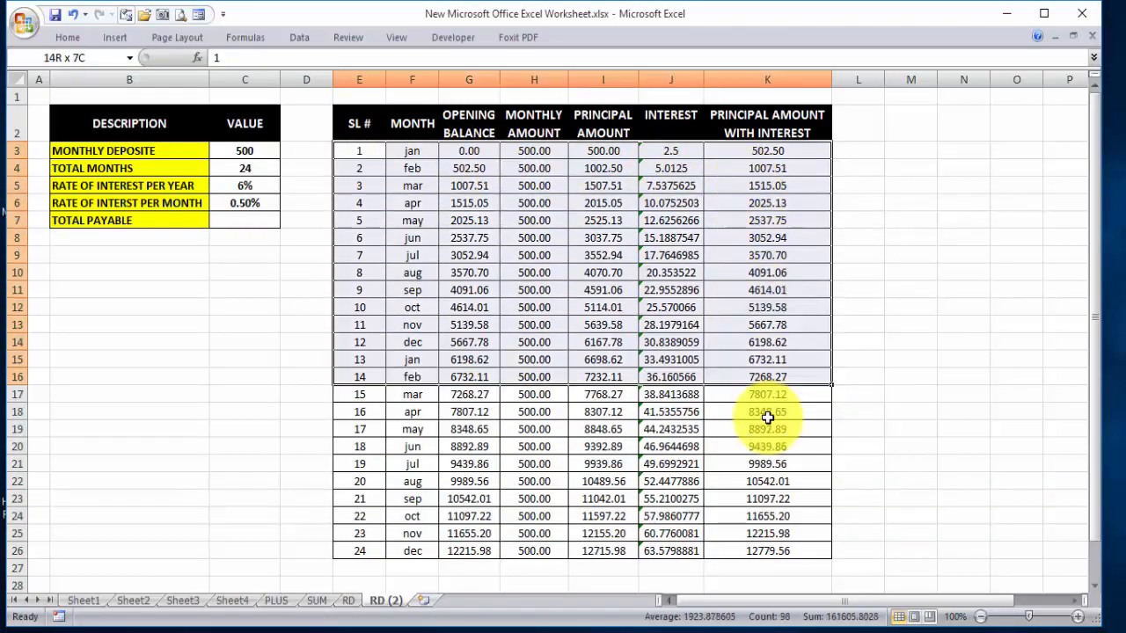
key(Delete)
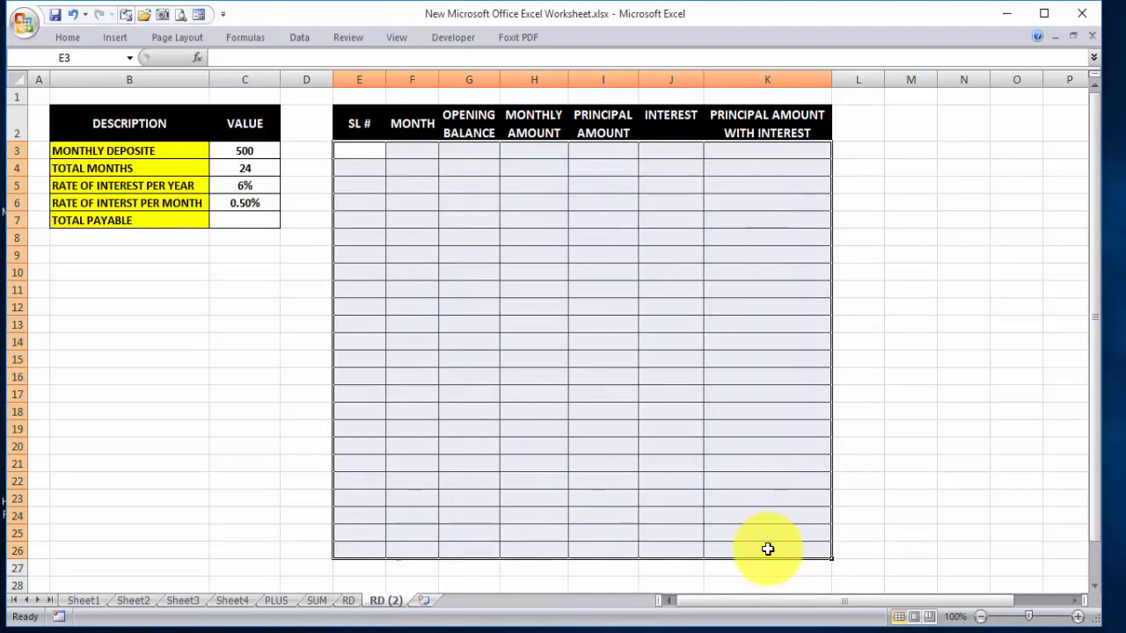
click(534, 290)
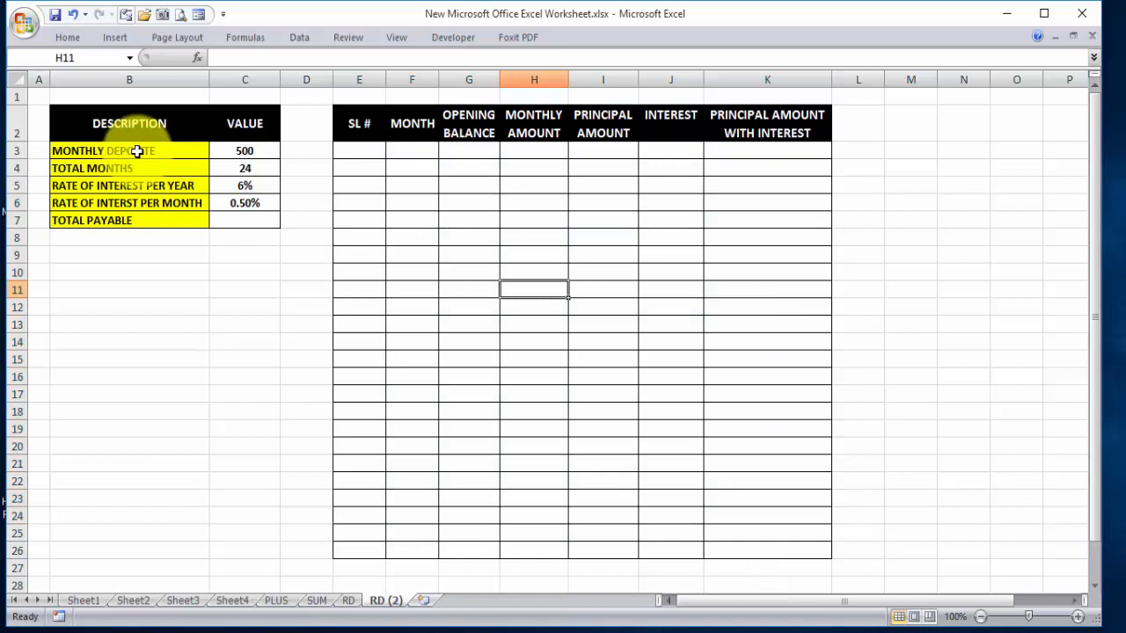
Examine the deposit inputs, the formula behind the monthly interest rate, and the schedule table's column headers.
click(247, 152)
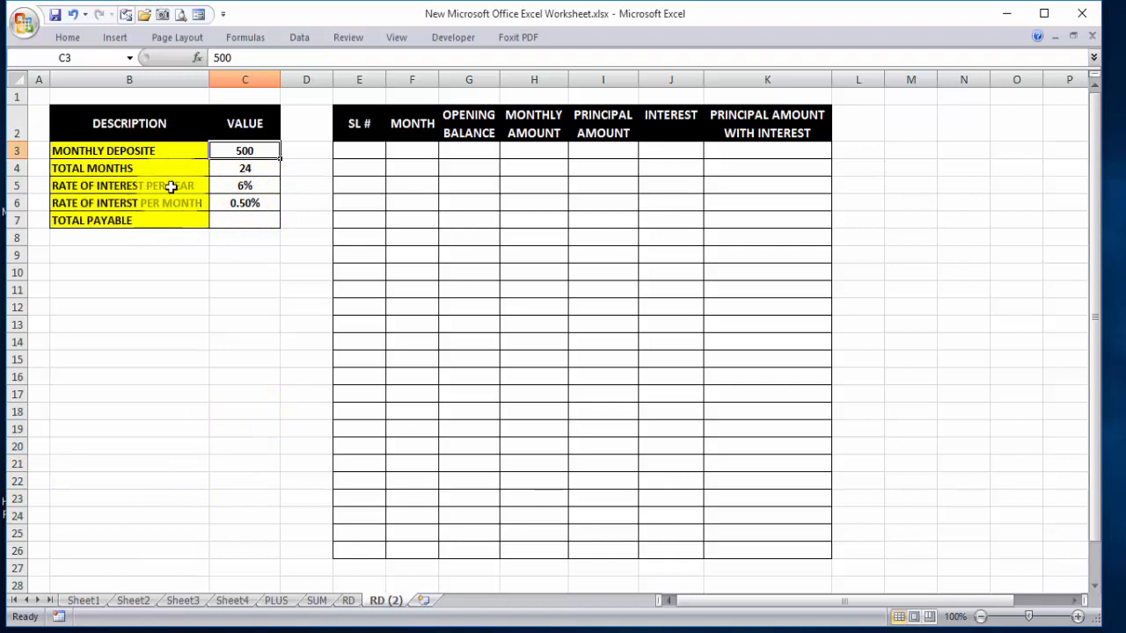
click(247, 186)
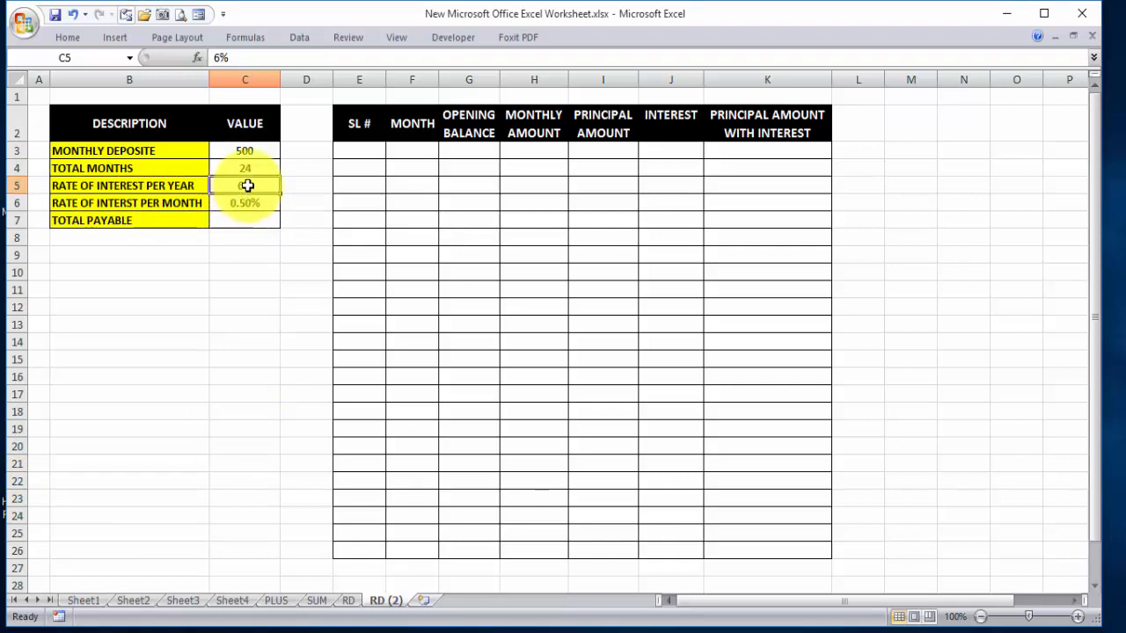
click(245, 203)
click(257, 57)
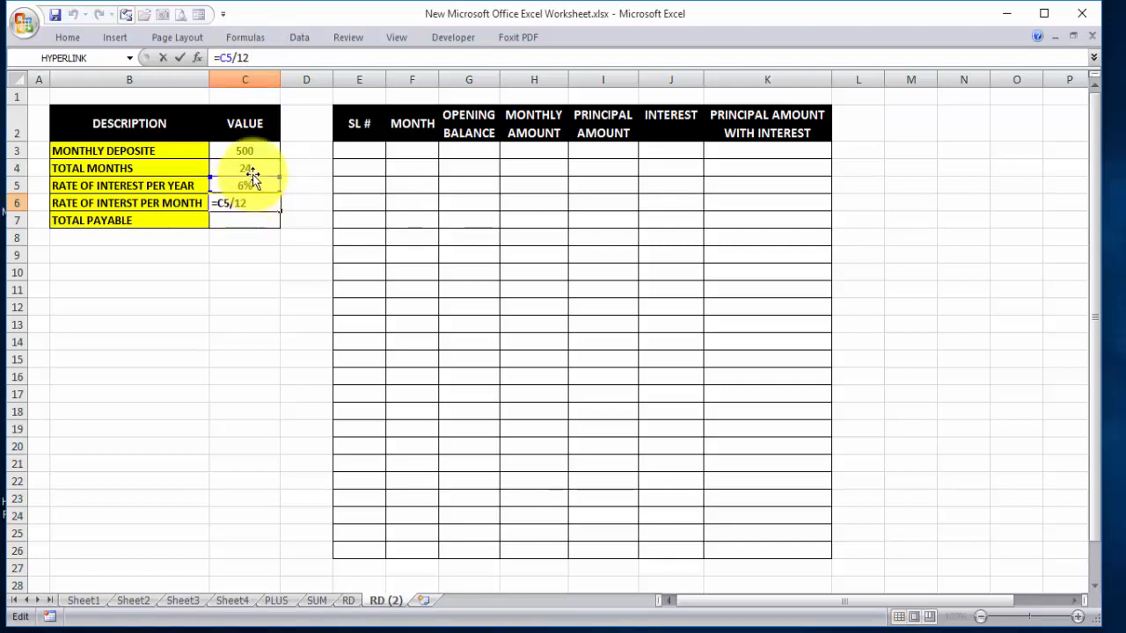
key(ctrl+Return)
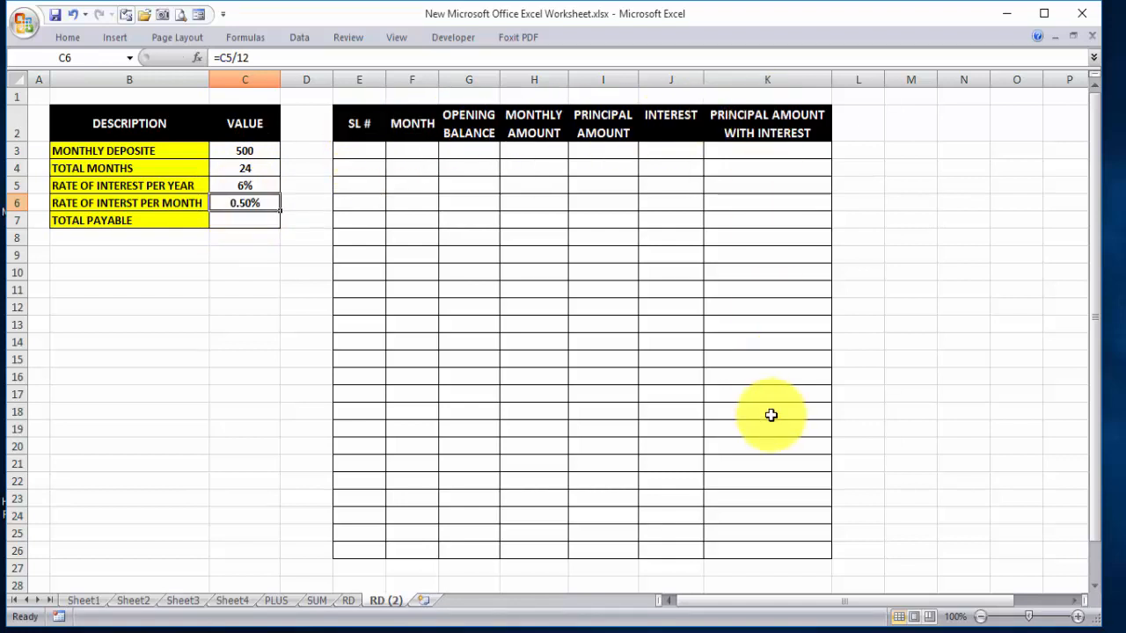
click(366, 126)
click(414, 127)
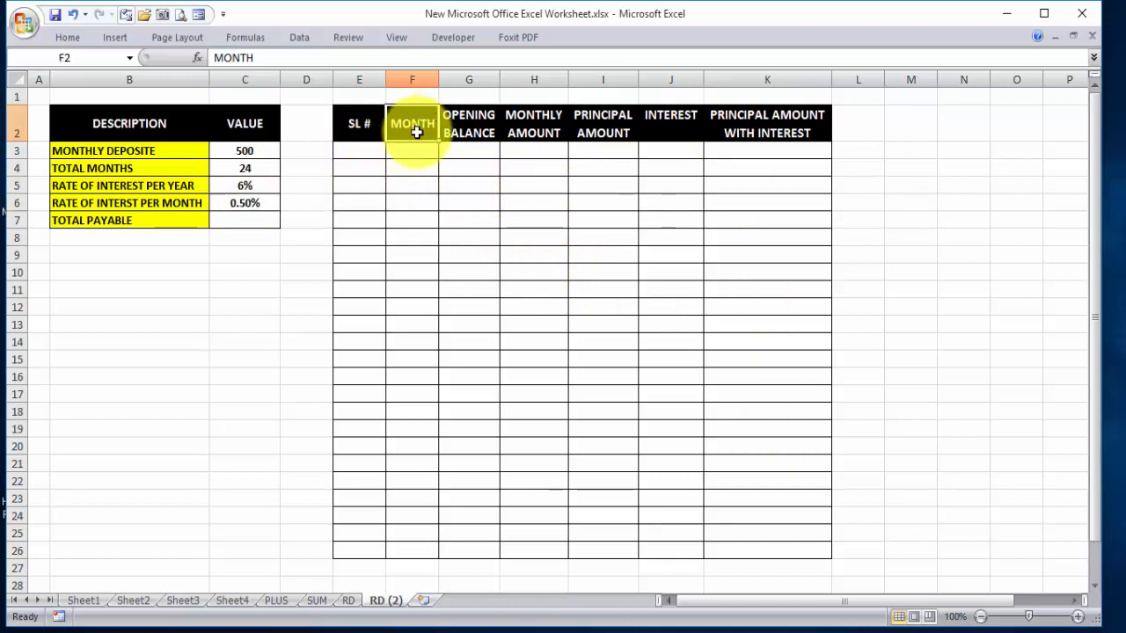
click(473, 132)
click(533, 121)
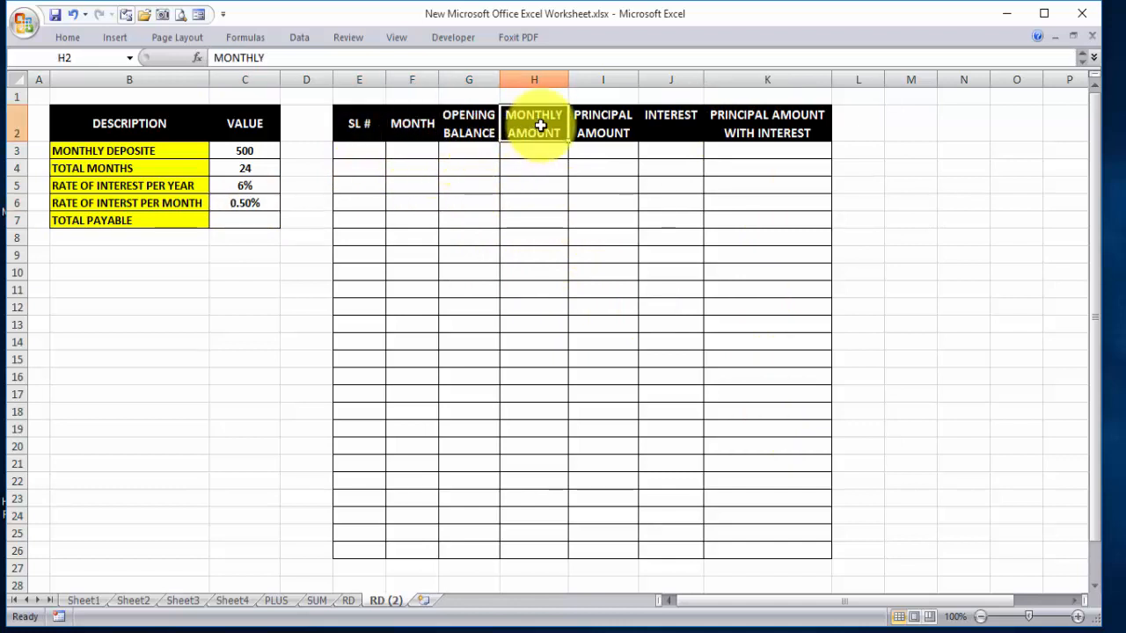
click(618, 122)
click(669, 128)
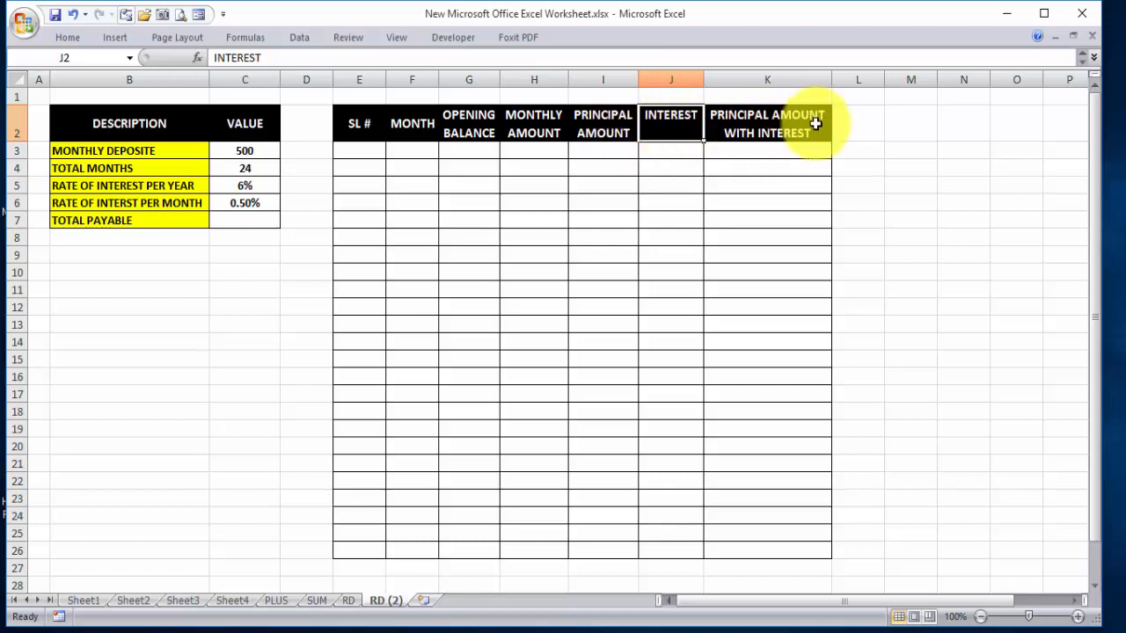
Number the SL # column from 1 to 24 by entering 1, 2, 3 and extending the series to row 26.
click(364, 151)
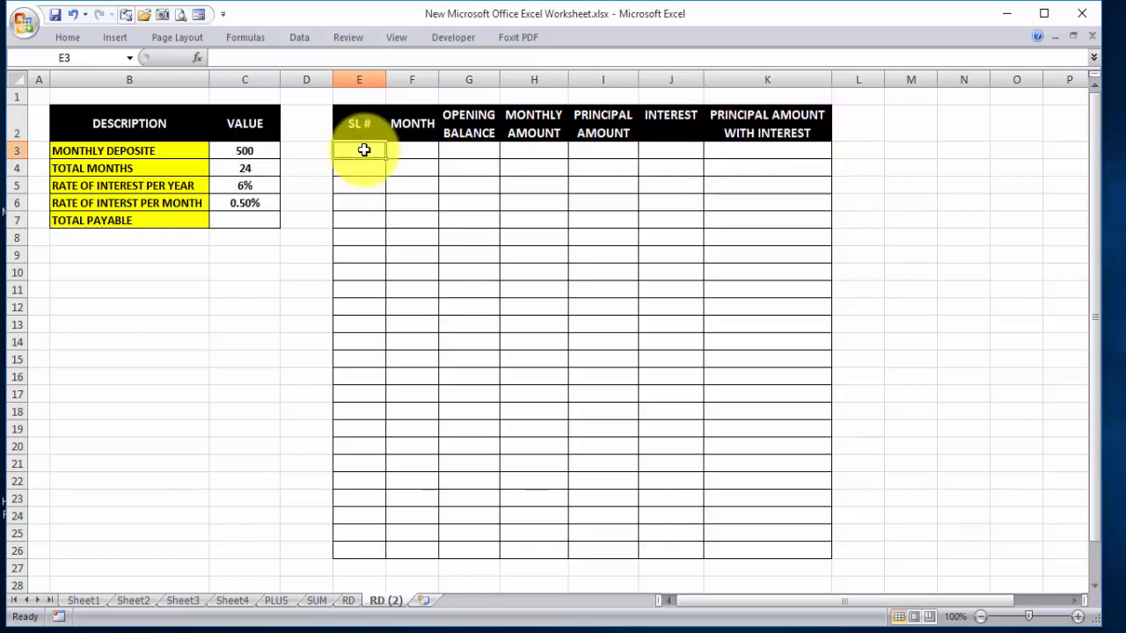
text(1)
key(Return)
text(2)
key(Return)
text(3)
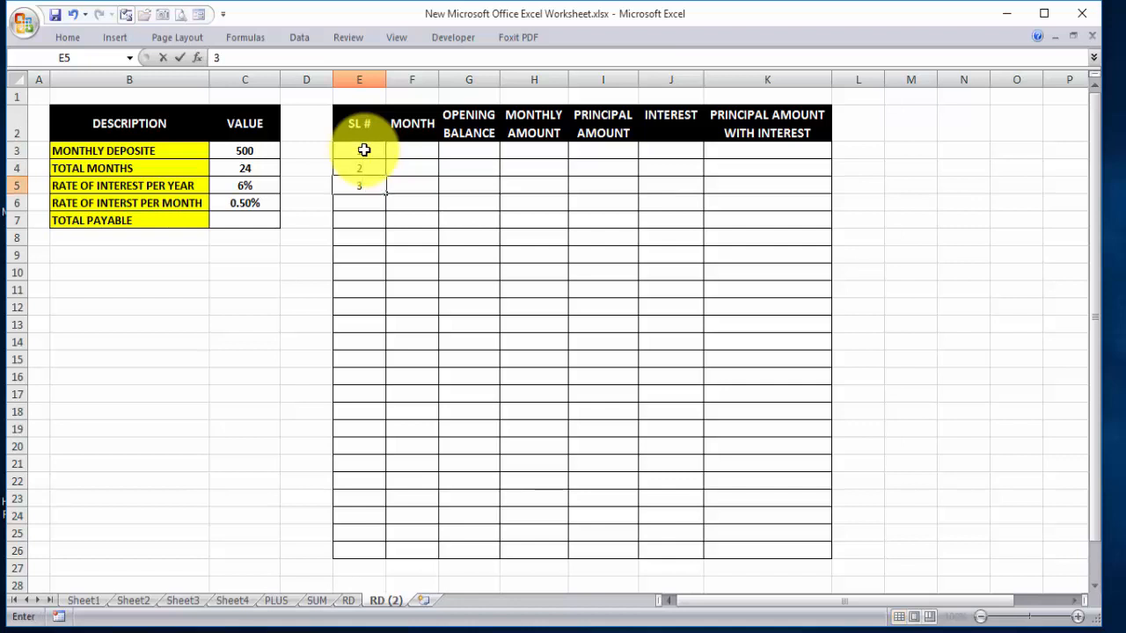
drag(365, 150, 375, 555)
Fill the MONTH column with JAN, FEB and the following months down to DEC in row 26.
click(415, 154)
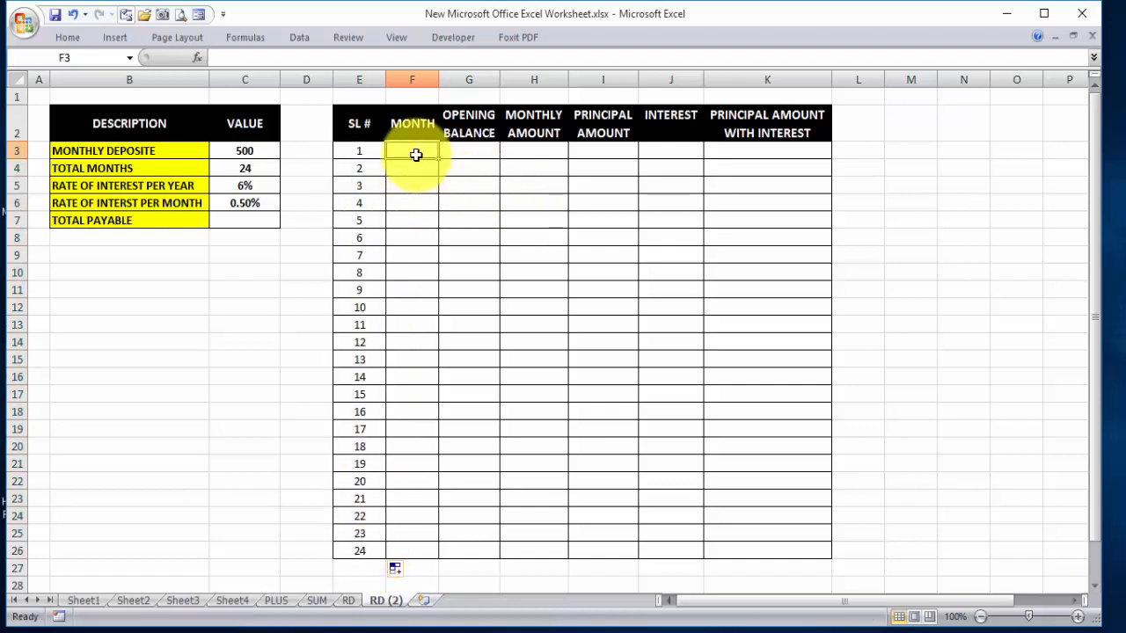
text(JAN)
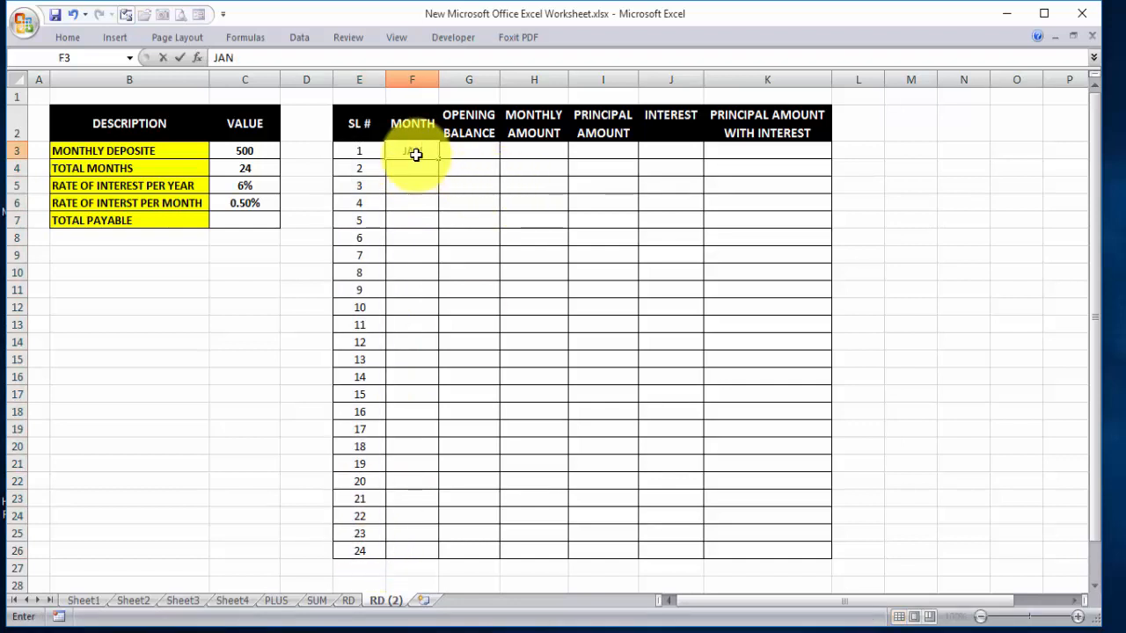
key(Return)
text(FEB)
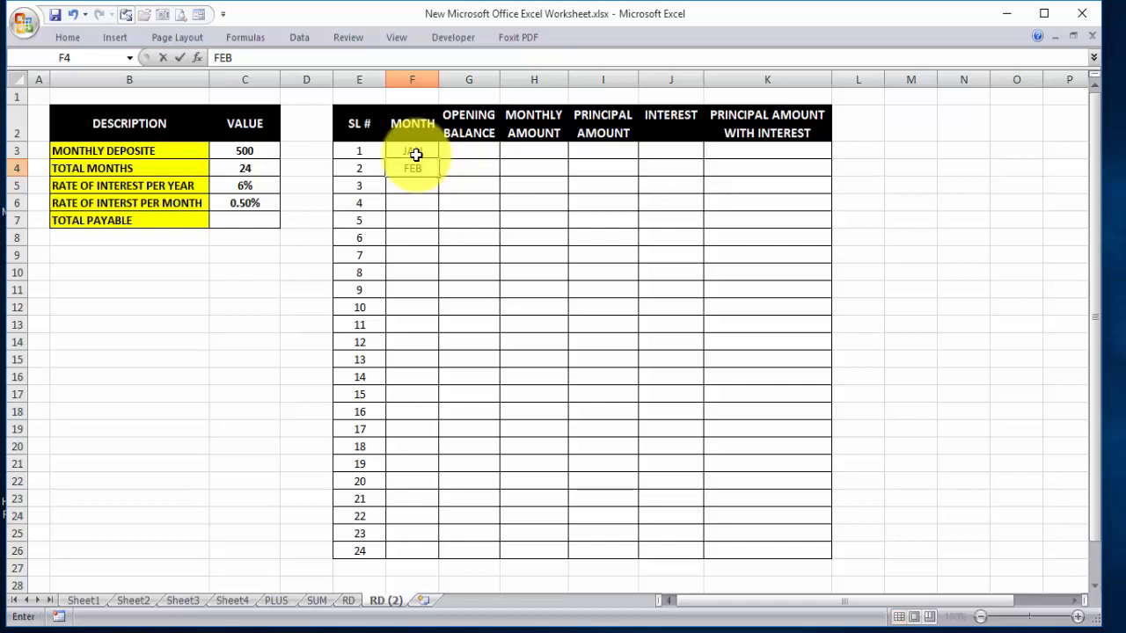
click(415, 154)
drag(417, 154, 439, 558)
Enter 0 as the first month's opening balance in G3.
click(465, 158)
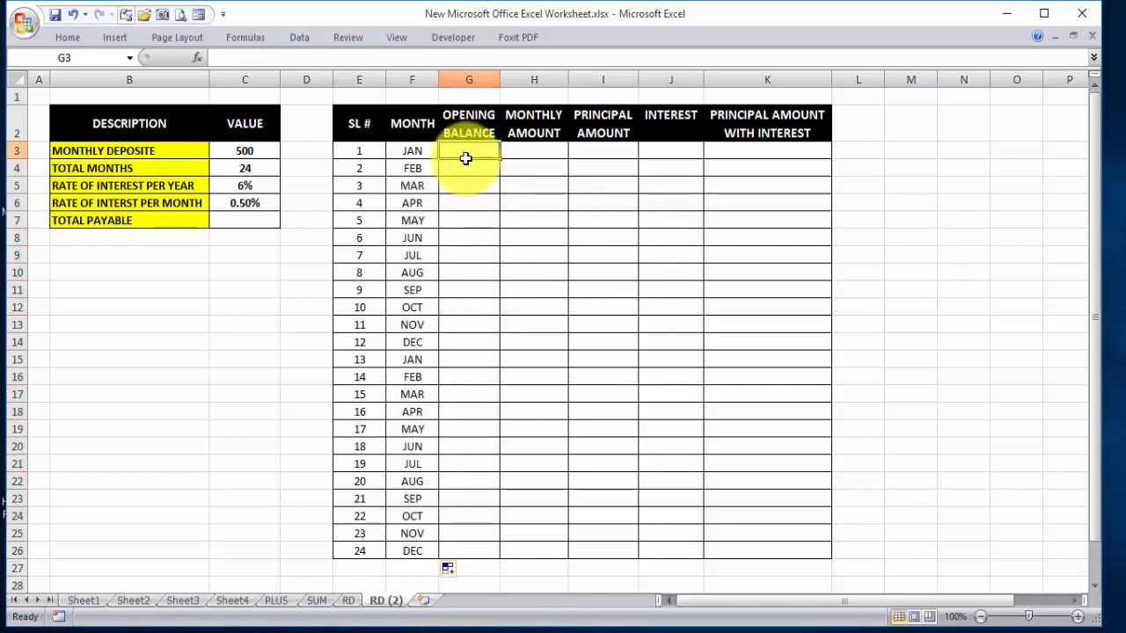
text(0)
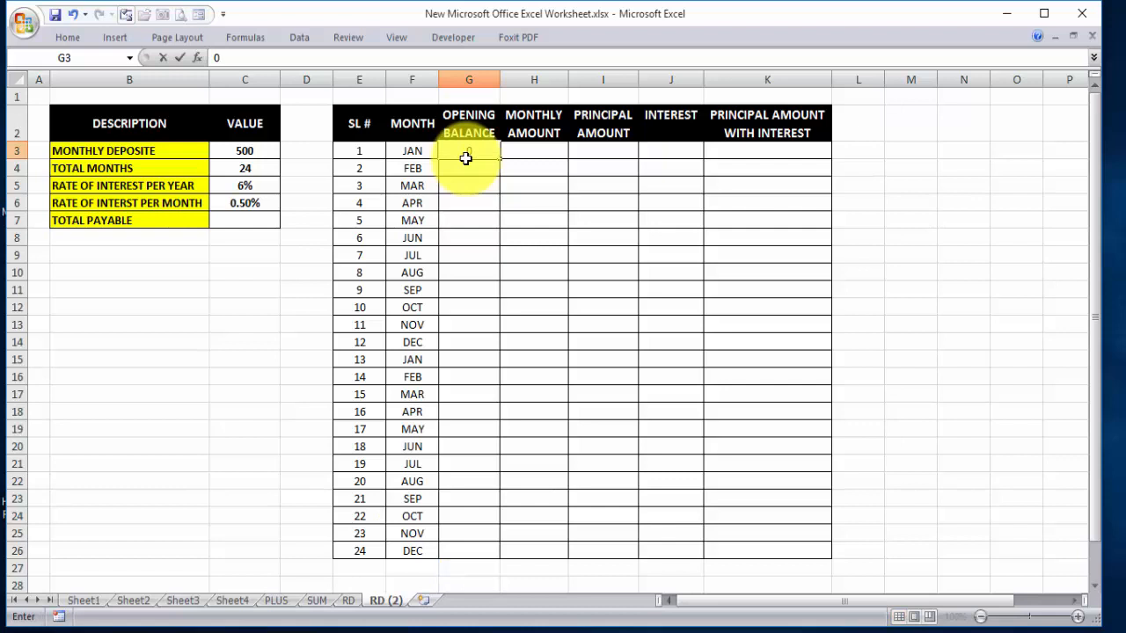
click(544, 152)
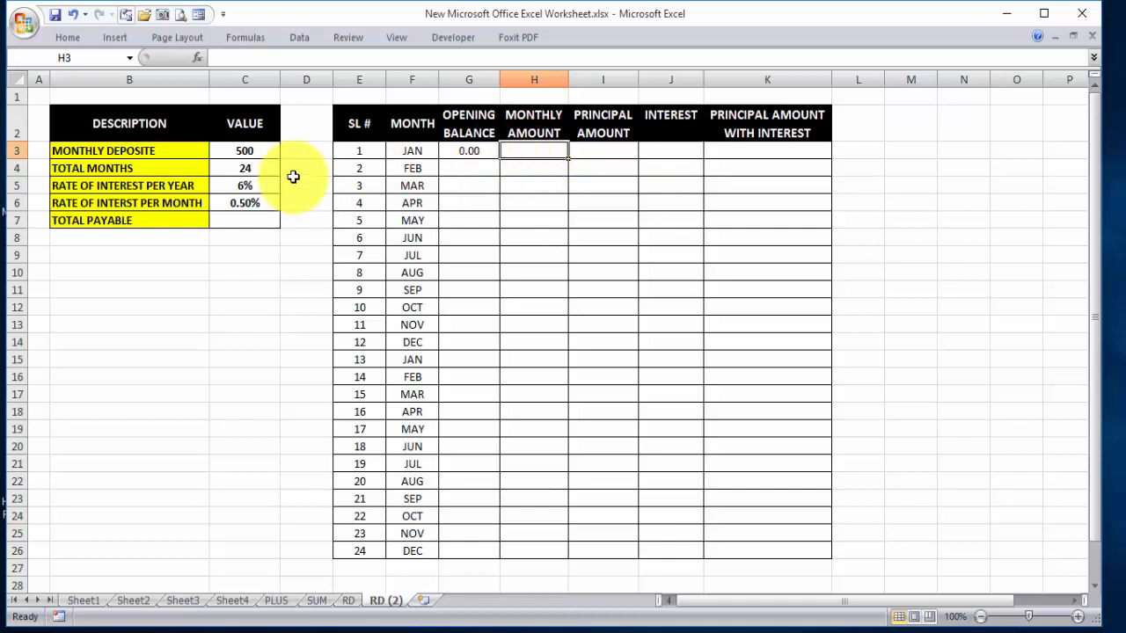
Link the first month's monthly amount in H3 to the monthly deposit with the formula =C3.
click(253, 151)
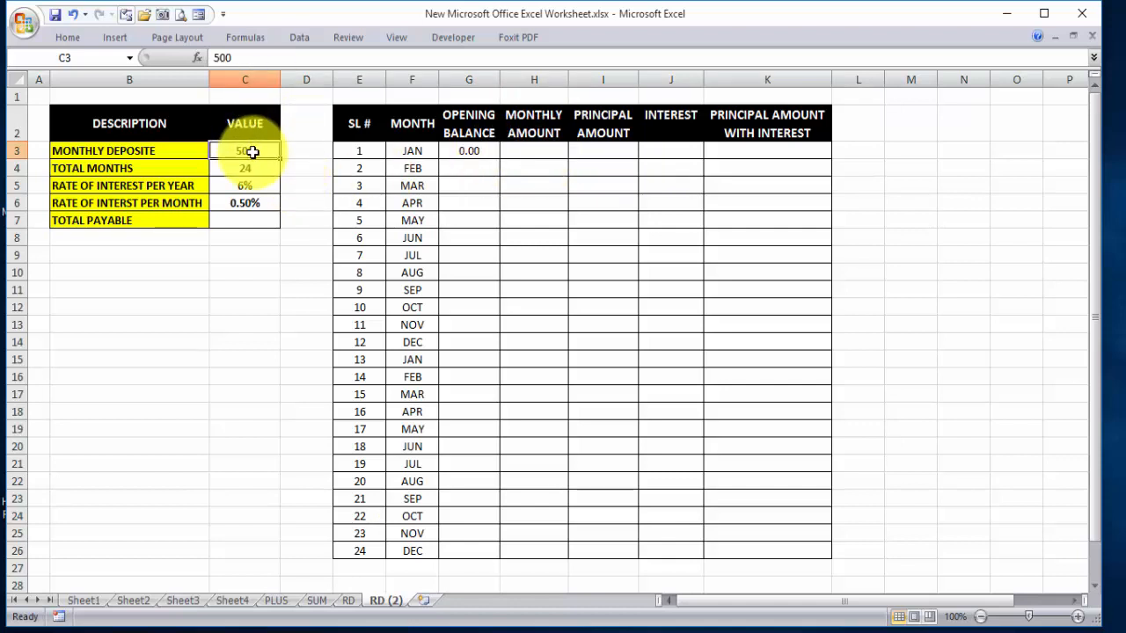
click(539, 151)
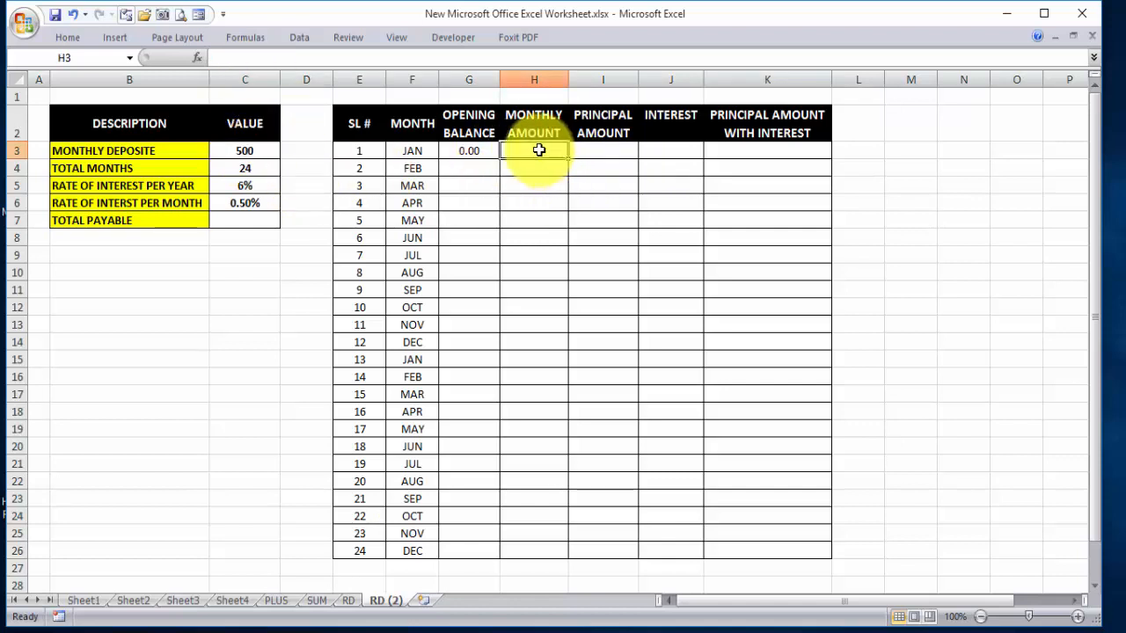
text(=)
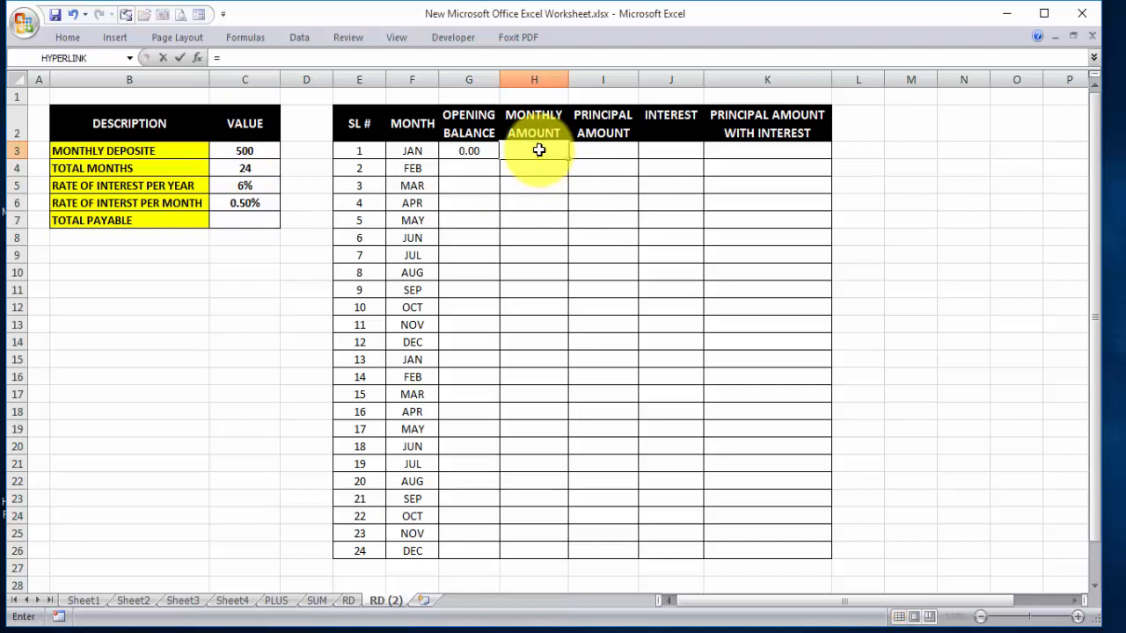
click(257, 152)
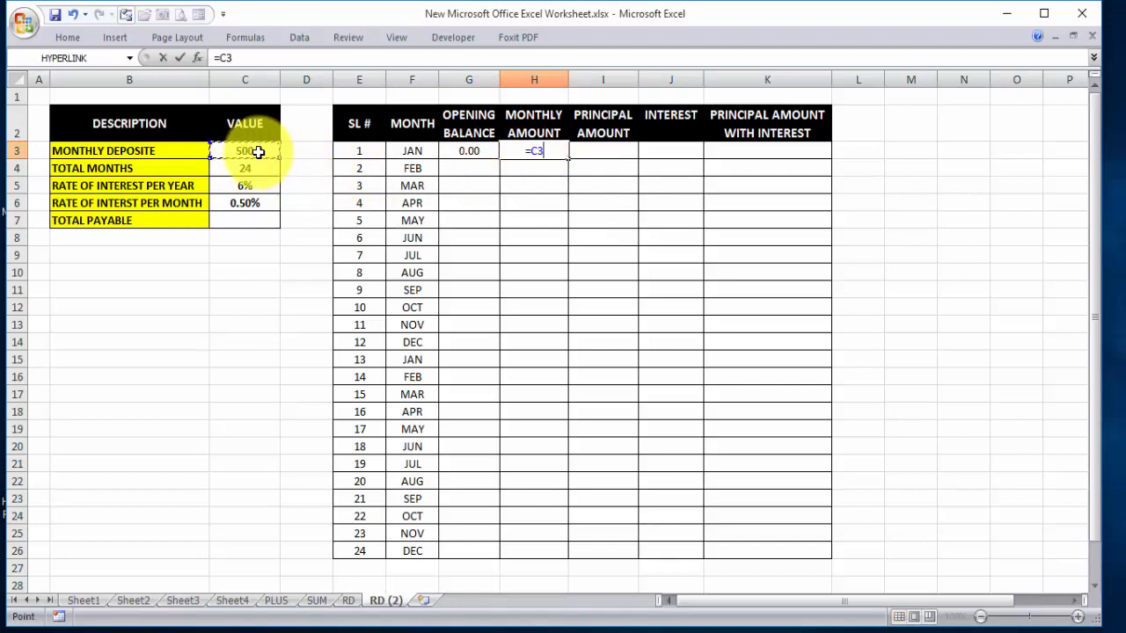
key(Return)
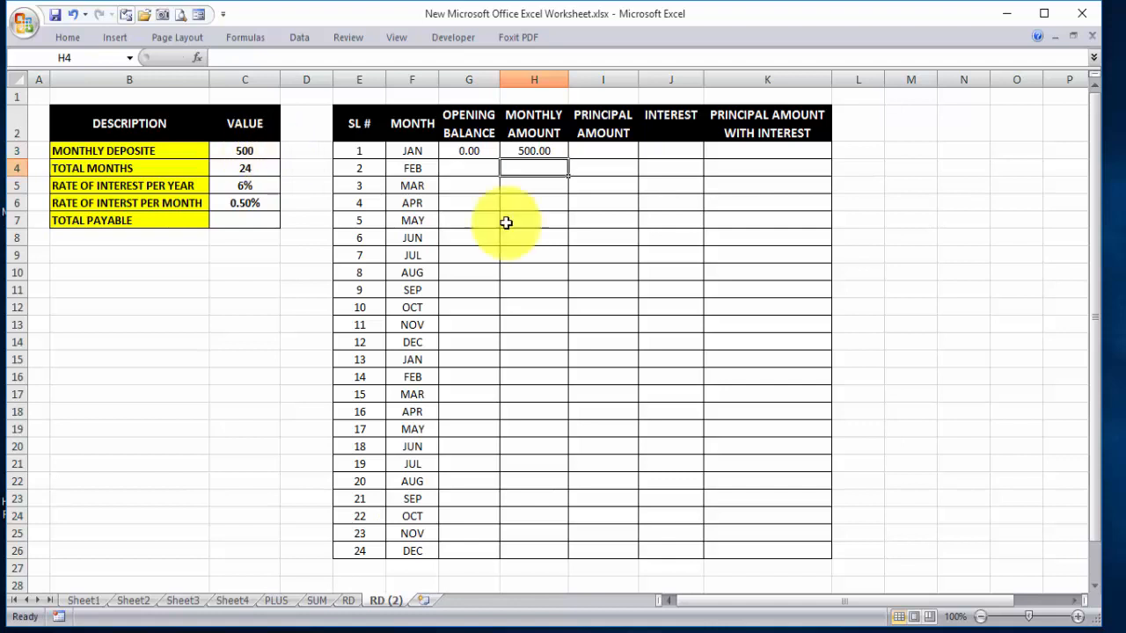
Make the deposit reference in H3 absolute so that the formula reads =$C$3.
click(536, 151)
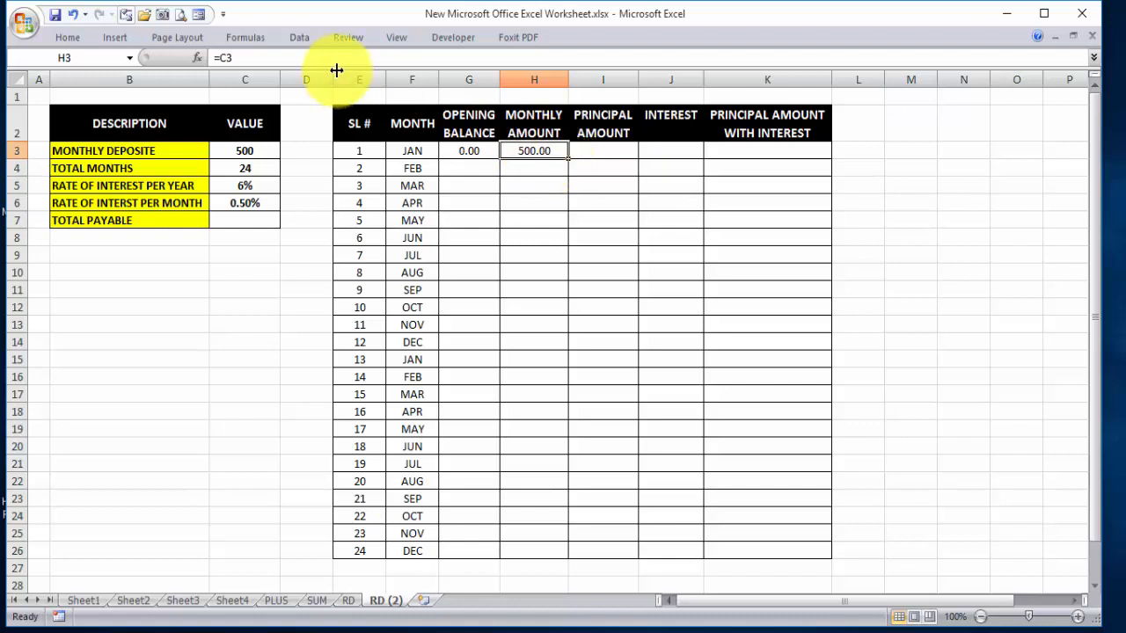
key(F4)
click(252, 57)
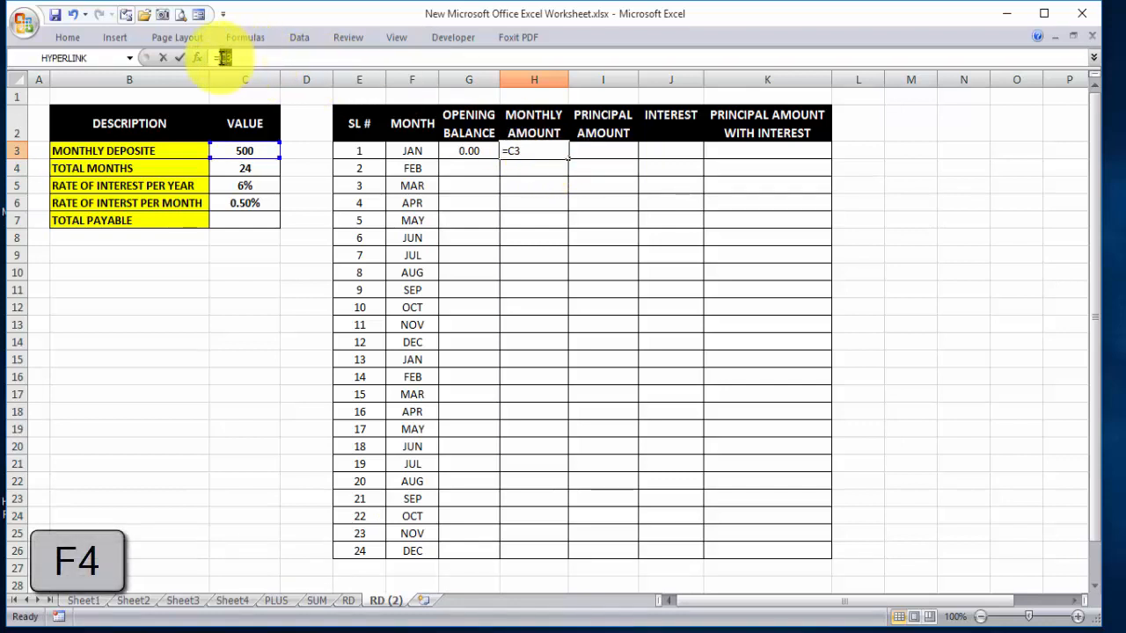
key(F4)
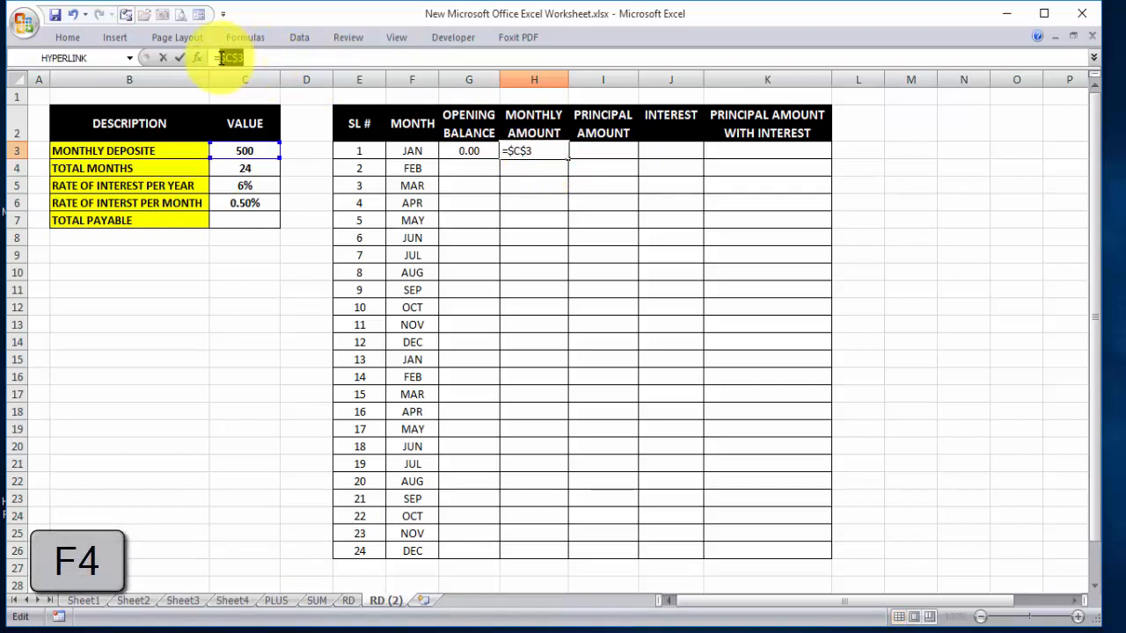
key(Return)
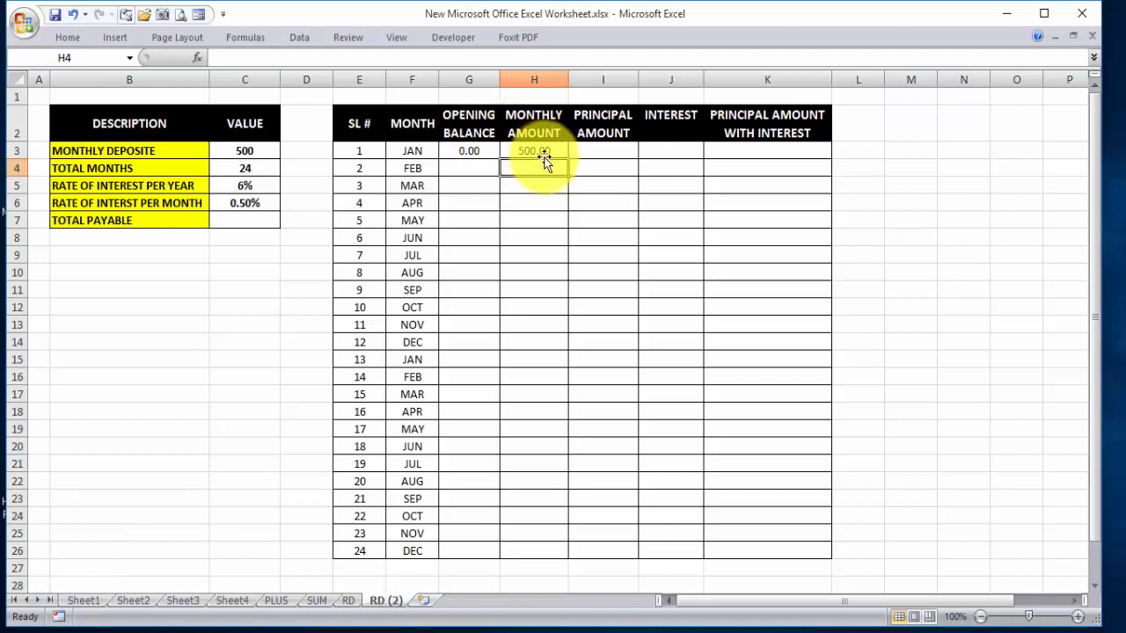
Calculate the first month's principal amount in I3 by adding opening balance and monthly amount, =G3+H3.
click(604, 154)
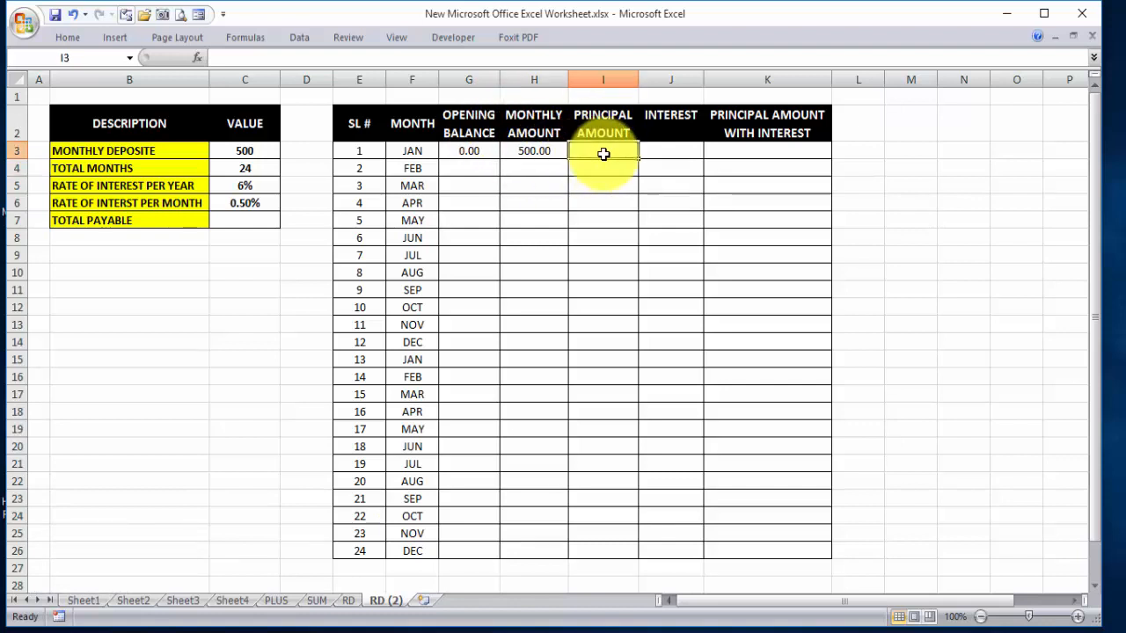
text(=)
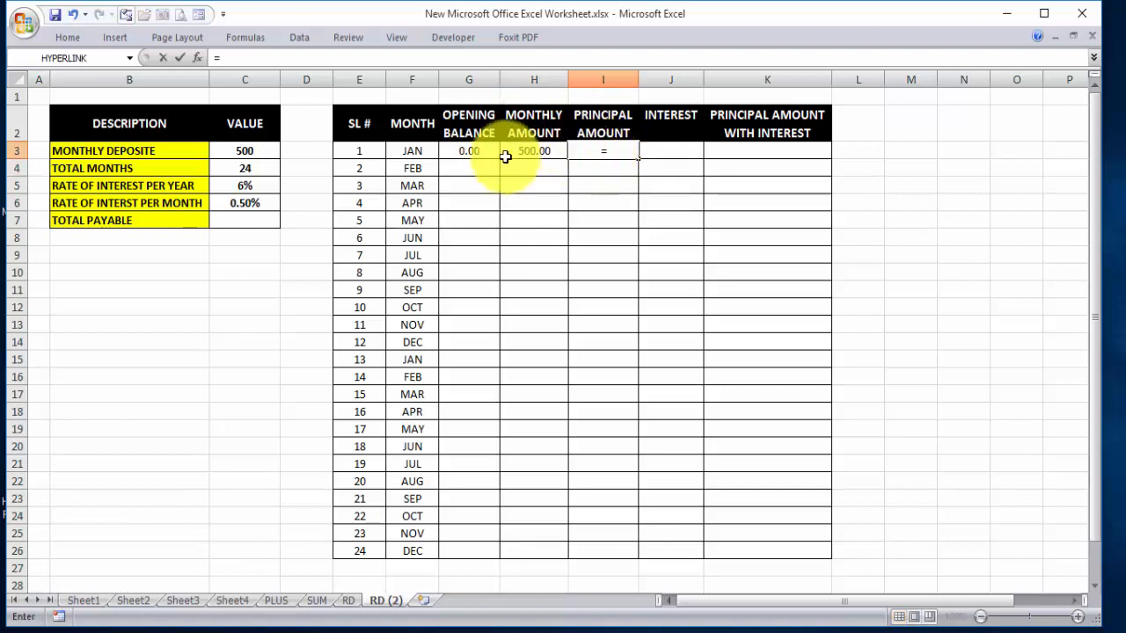
click(472, 150)
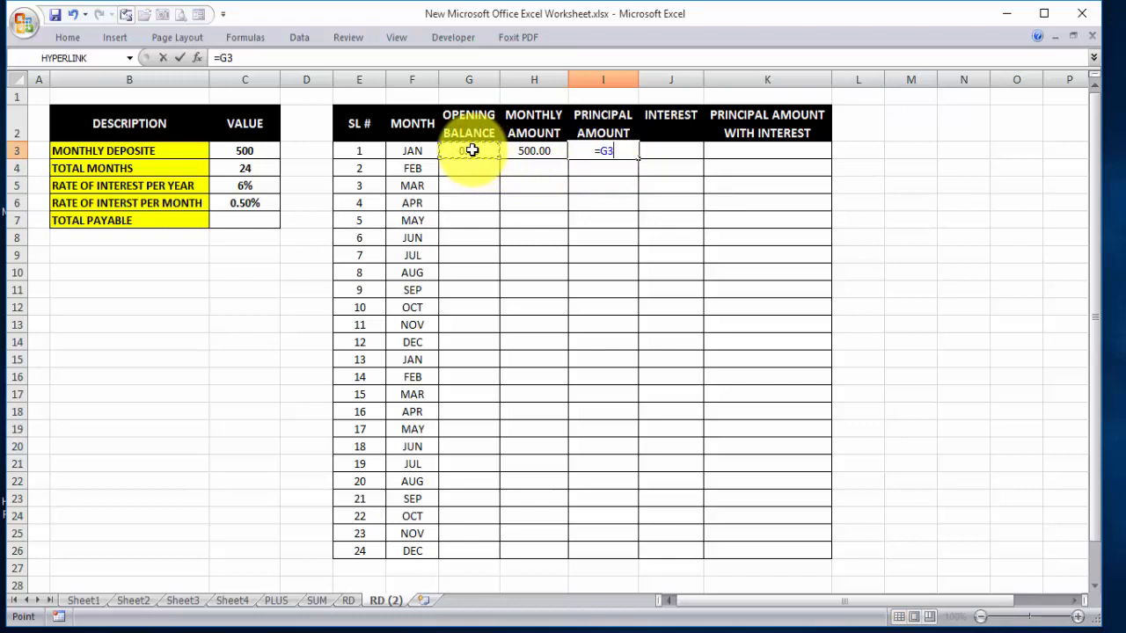
text(+)
click(524, 151)
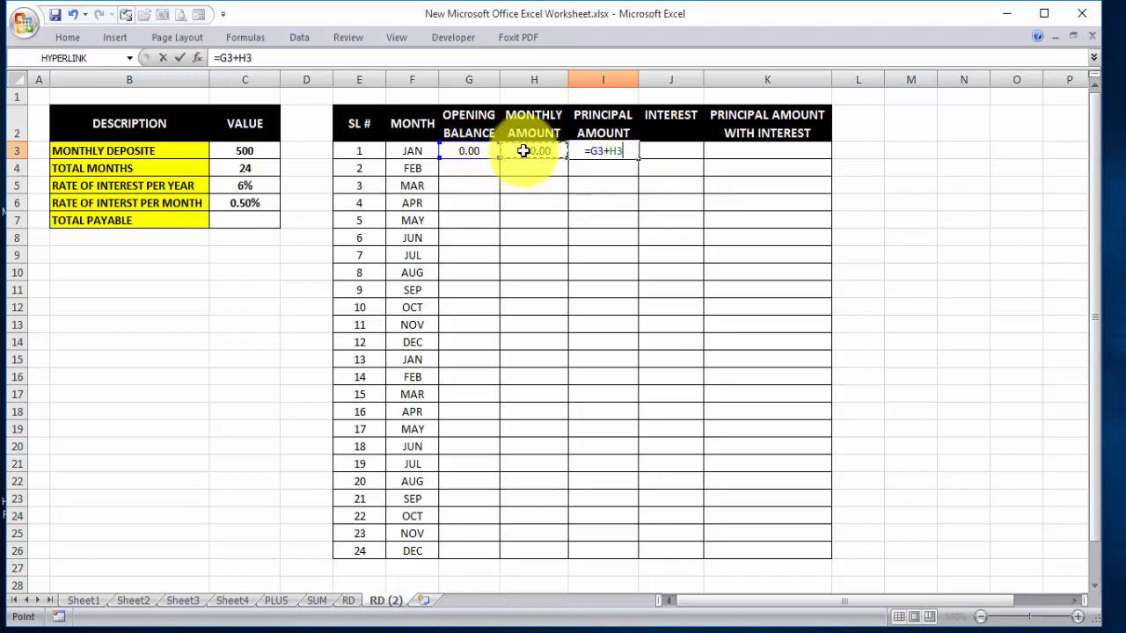
key(Return)
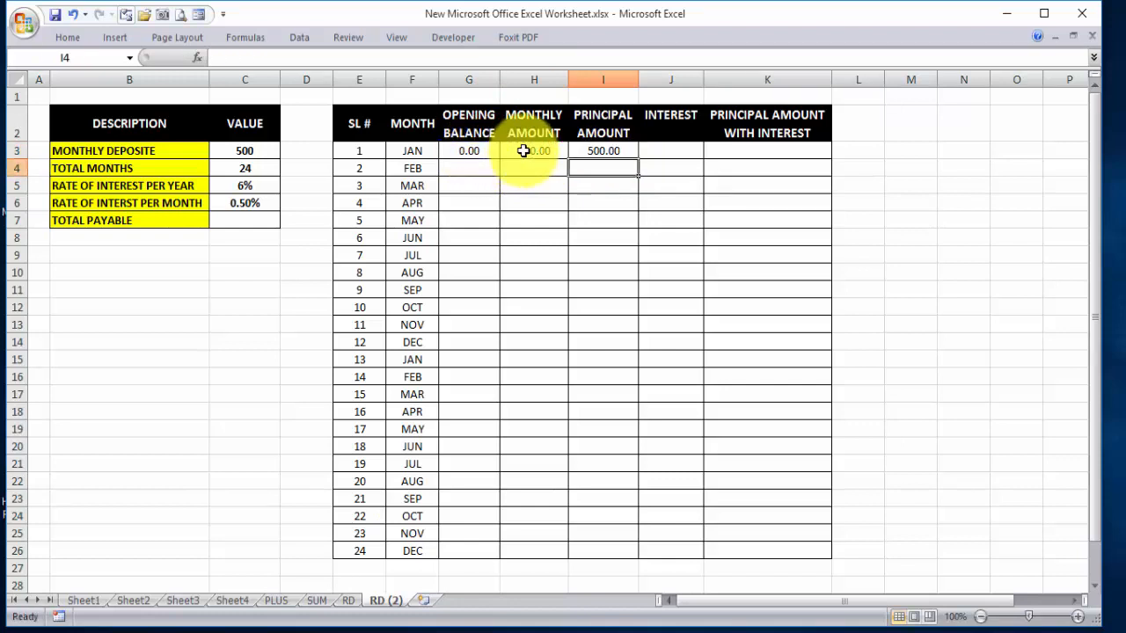
Calculate the first month's interest in J3 as principal amount times monthly interest rate, =I3*C6.
click(662, 150)
text(=)
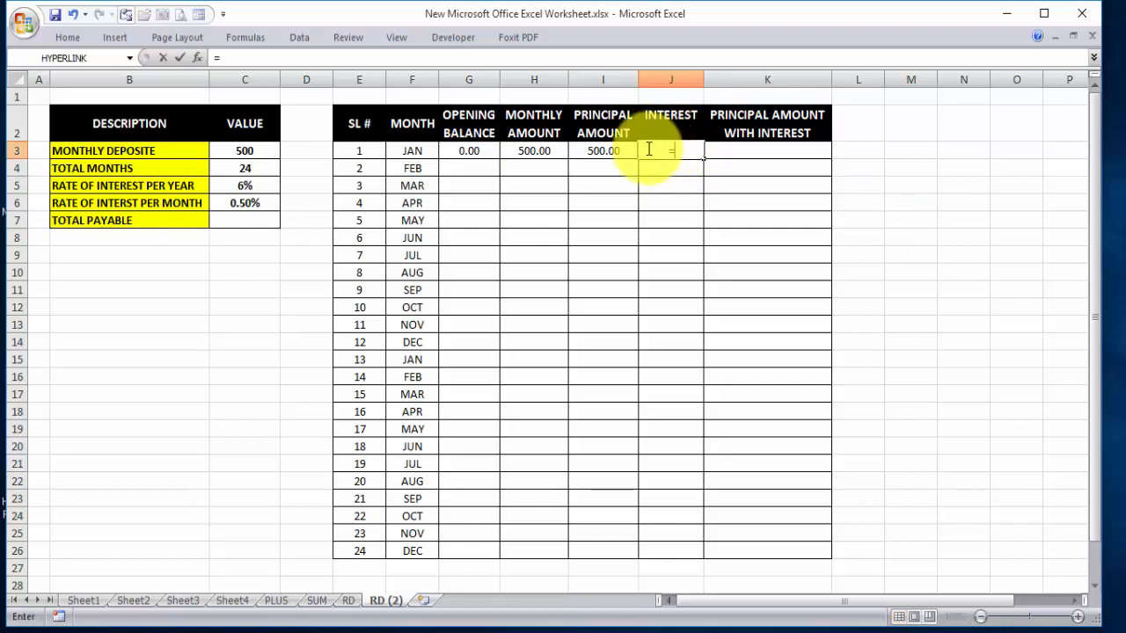
click(605, 151)
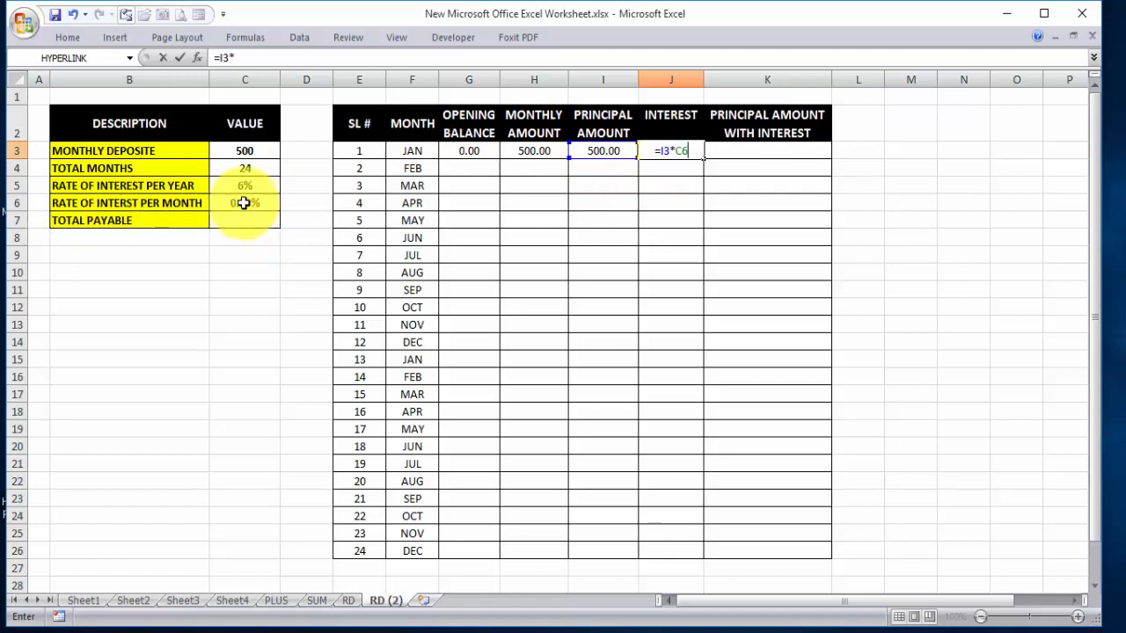
key(Return)
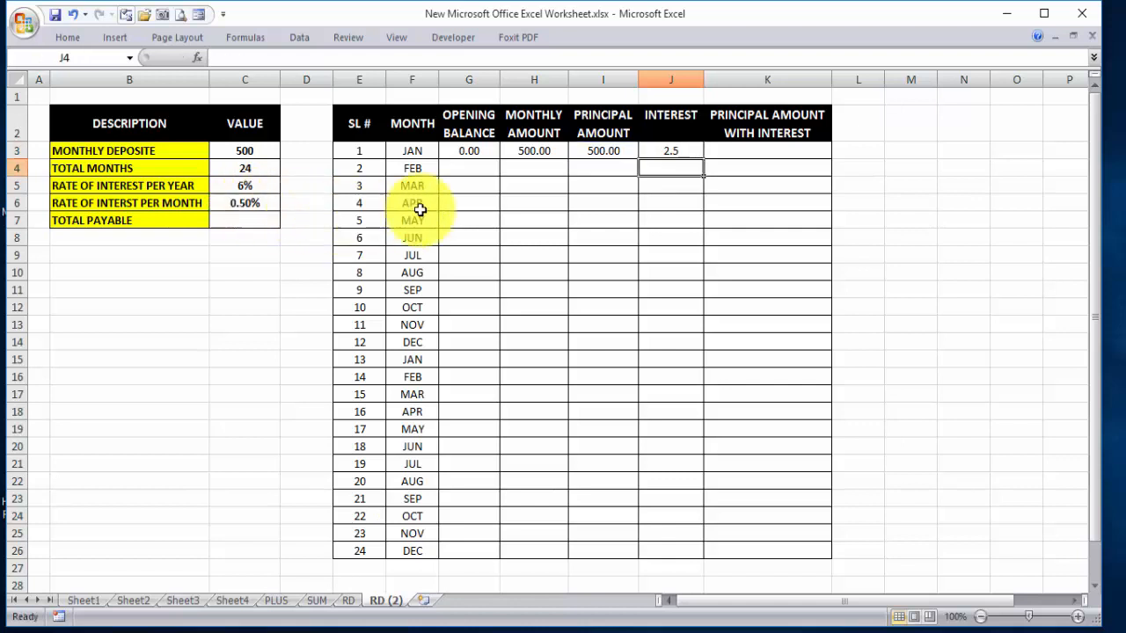
Make the monthly interest rate reference in J3 absolute so that the formula reads =I3*$C$6.
click(672, 150)
key(F4)
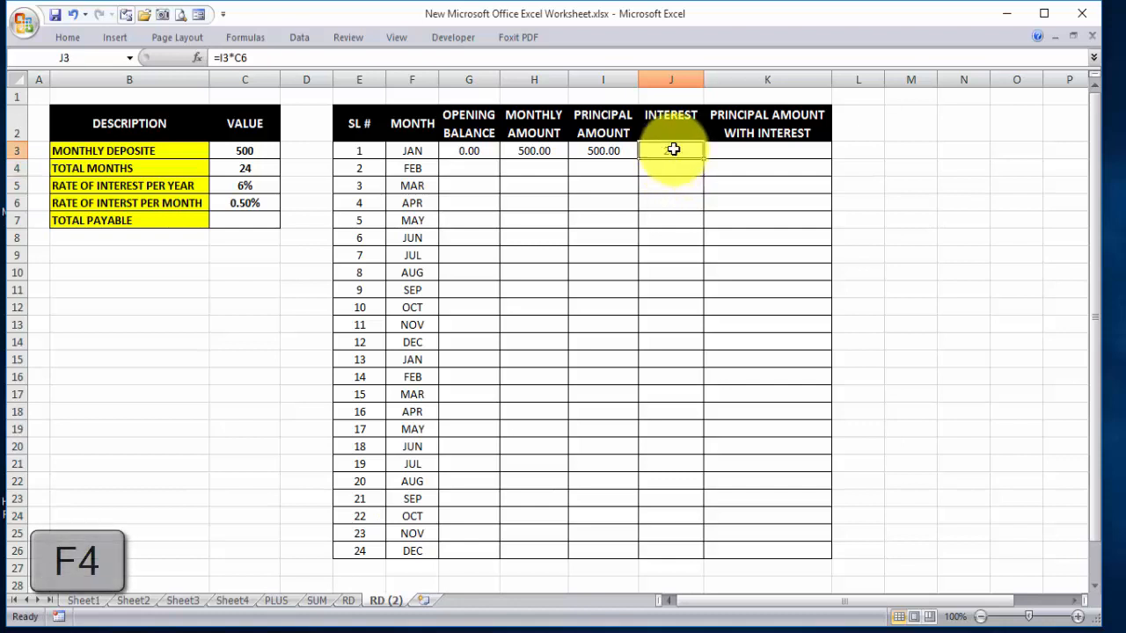
click(261, 54)
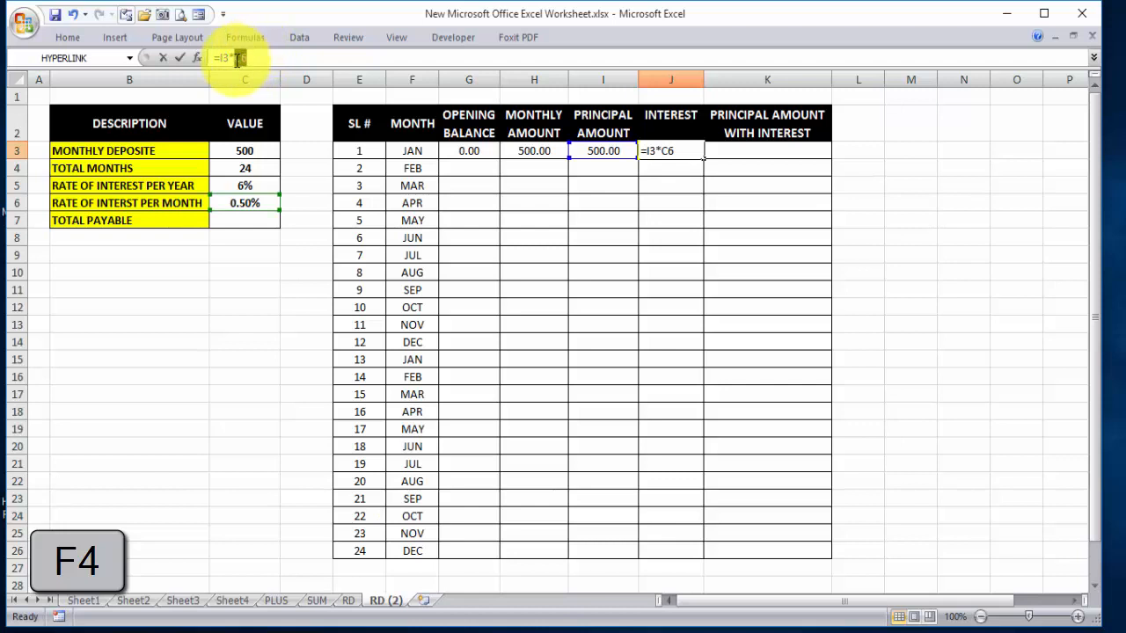
key(F4)
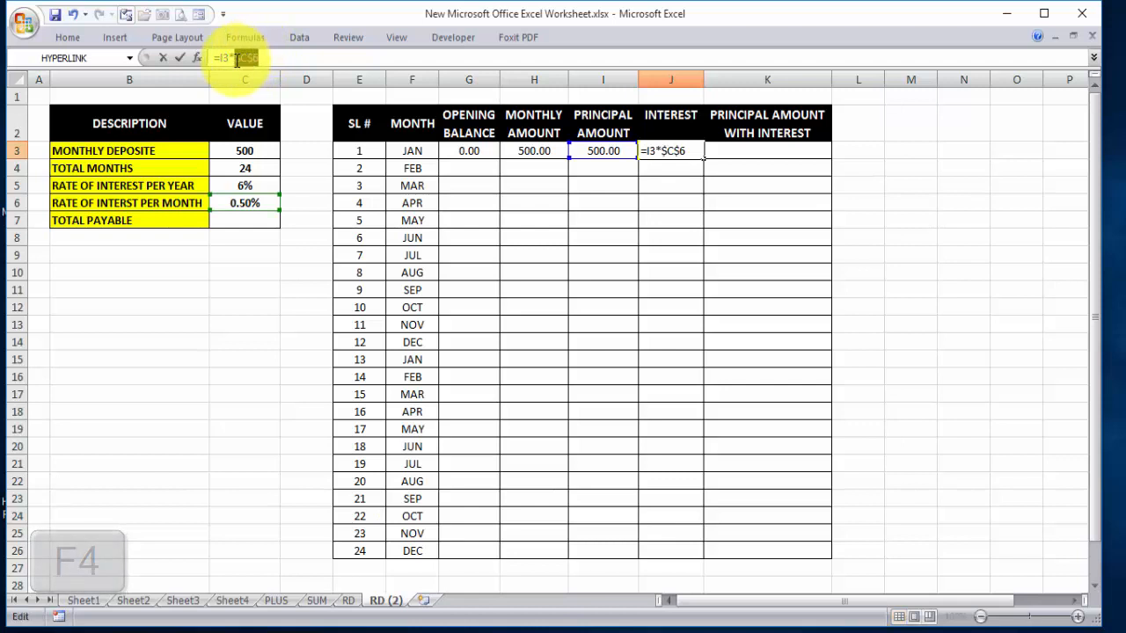
key(Return)
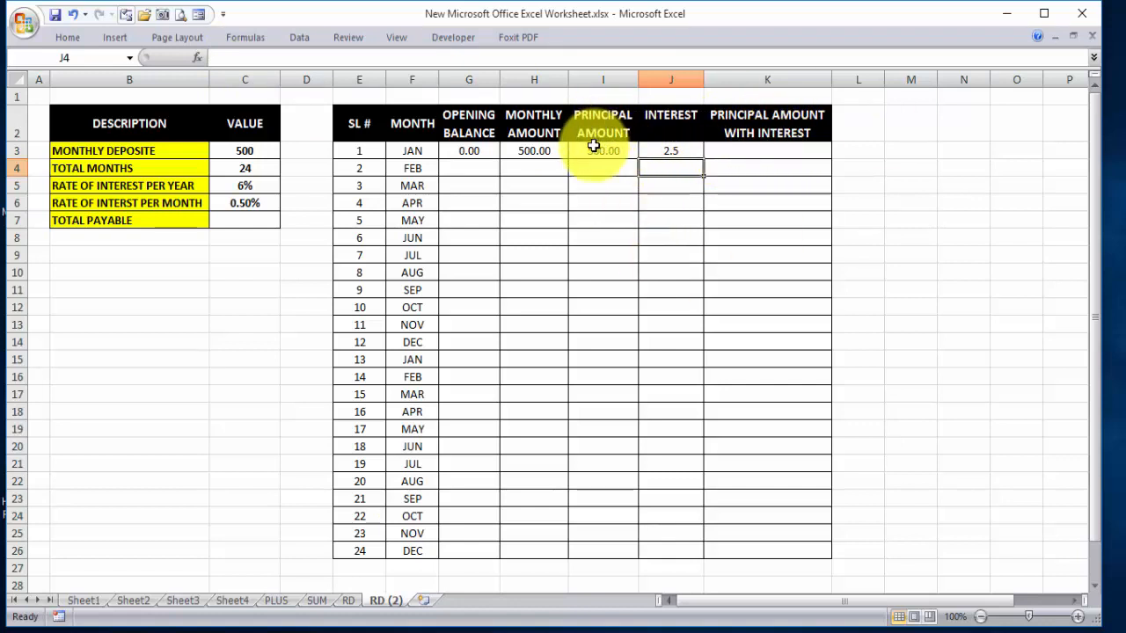
Calculate the first month's principal amount with interest in K3 by adding principal and interest, =I3+J3.
drag(590, 147, 651, 156)
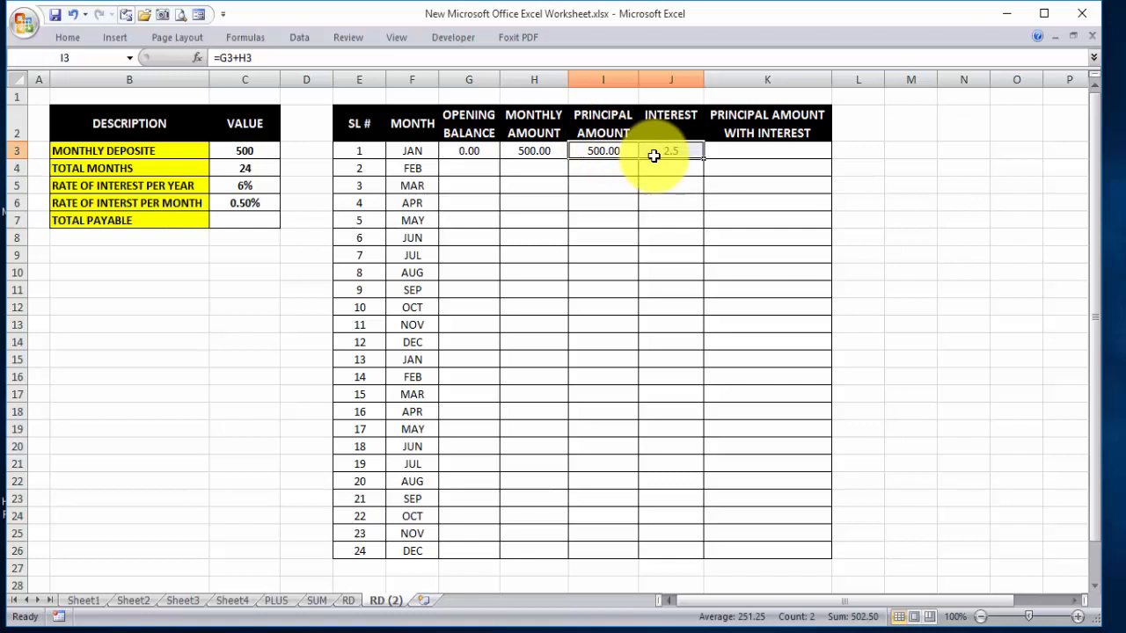
click(756, 154)
text(=)
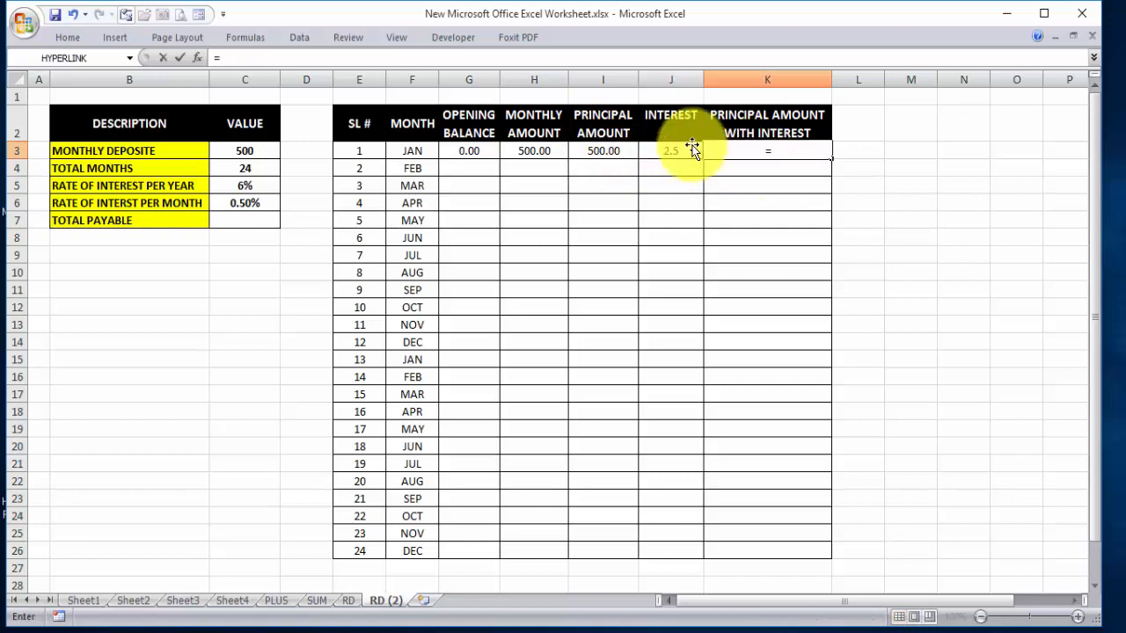
click(605, 150)
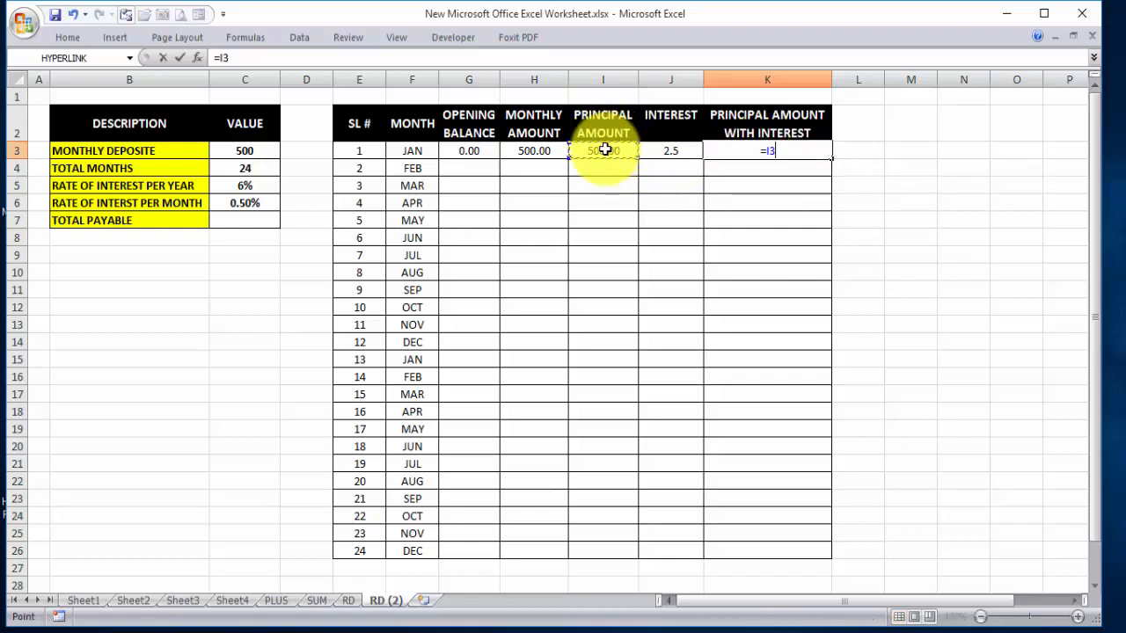
text(+)
click(658, 153)
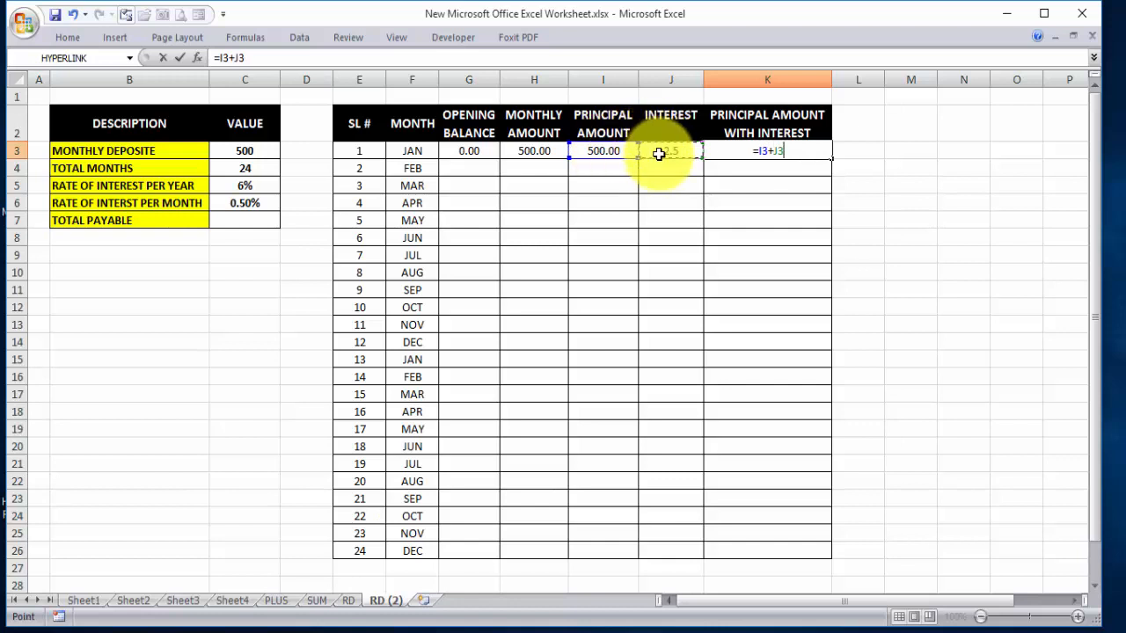
key(Return)
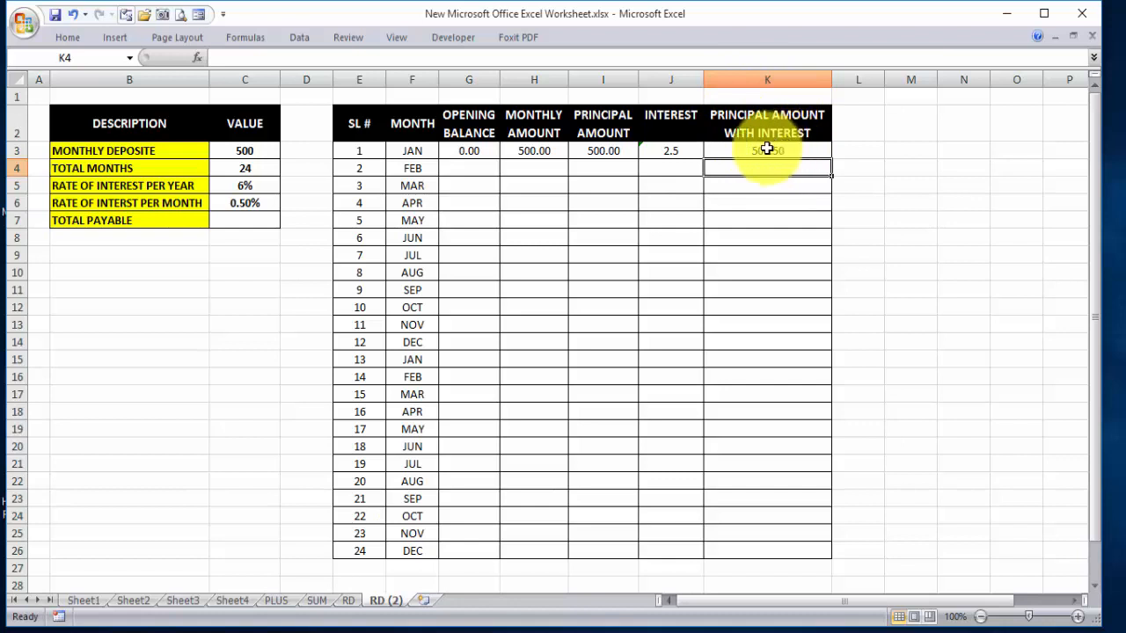
Link February's opening balance in G4 to January's principal amount with interest, =K3, and fill the formula down to G26.
click(468, 169)
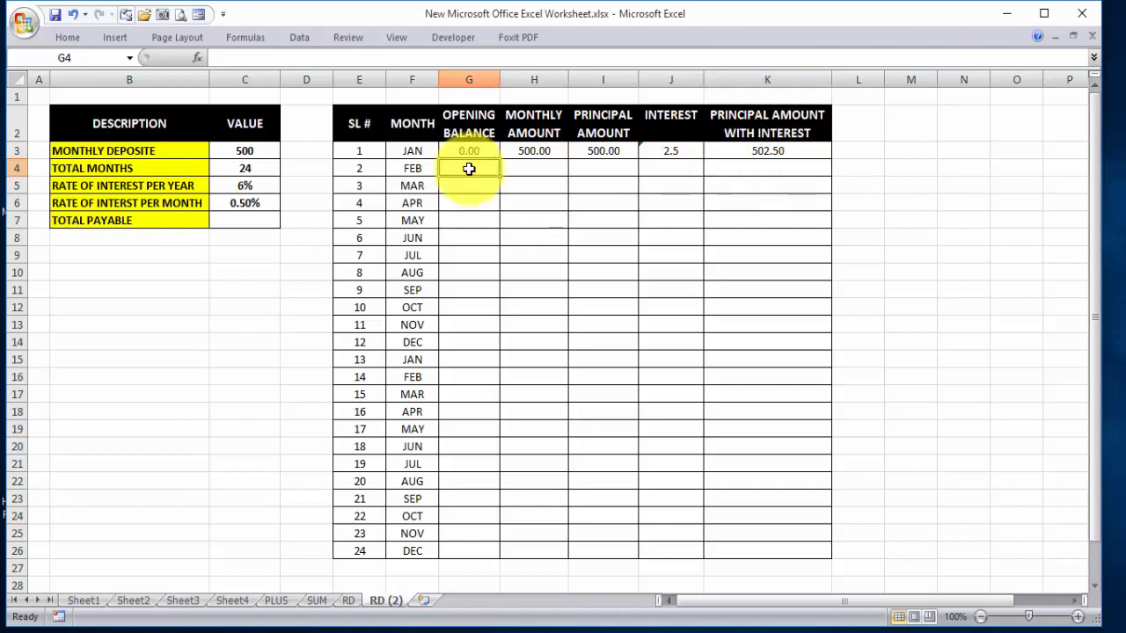
text(=)
click(769, 152)
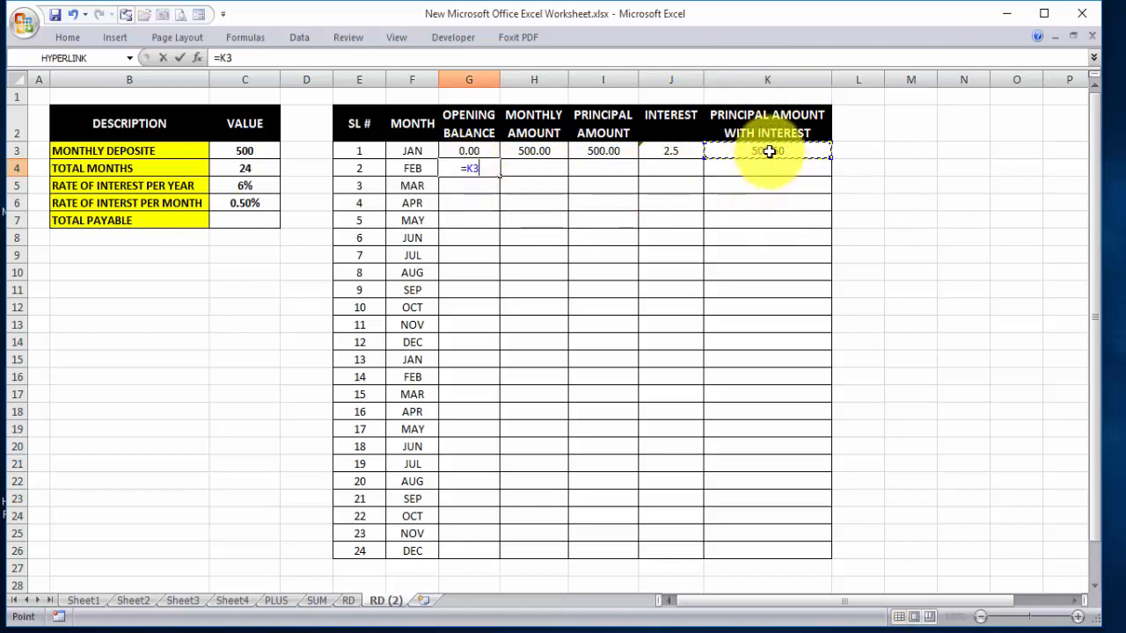
key(Return)
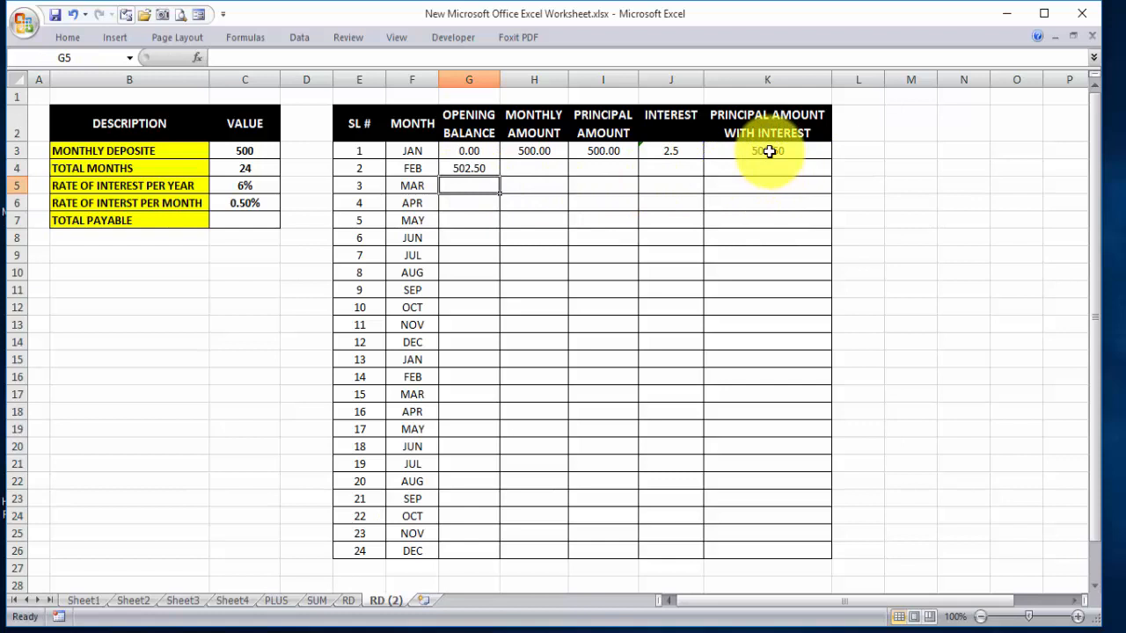
click(469, 169)
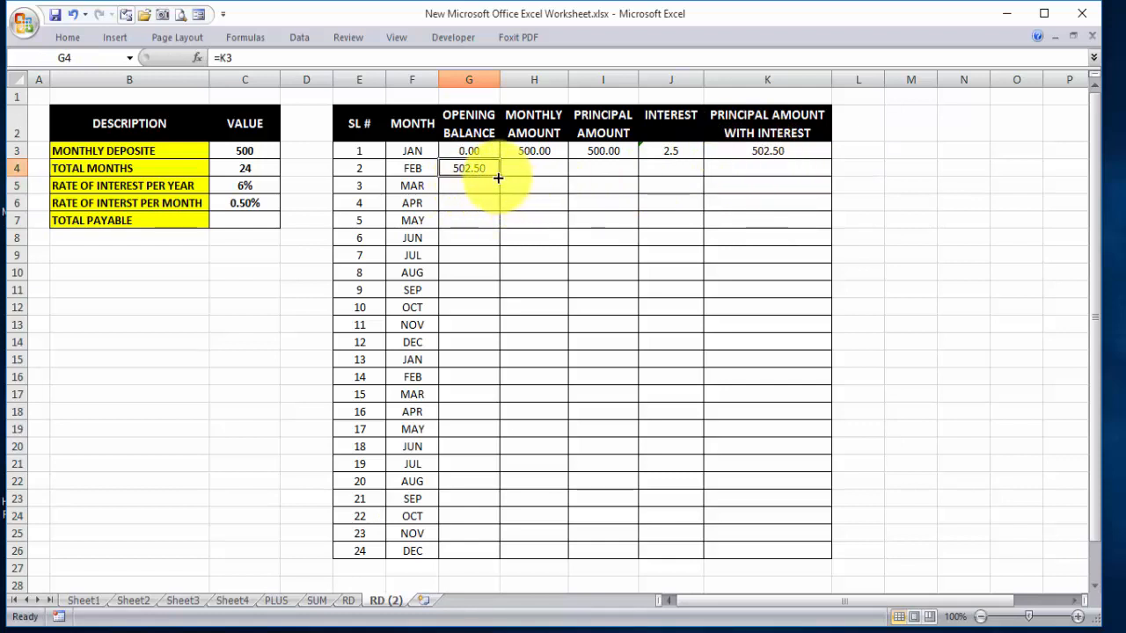
drag(500, 177, 502, 552)
Fill the January formulas for monthly amount, principal amount, interest and principal amount with interest down to row 26.
click(529, 153)
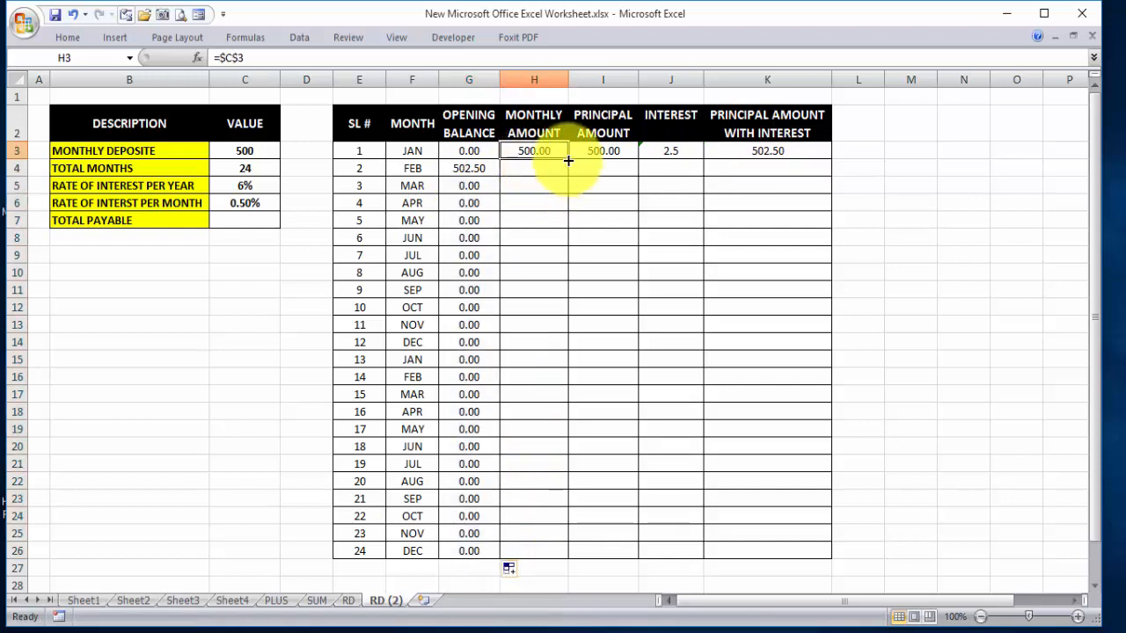
drag(569, 159, 570, 551)
click(603, 151)
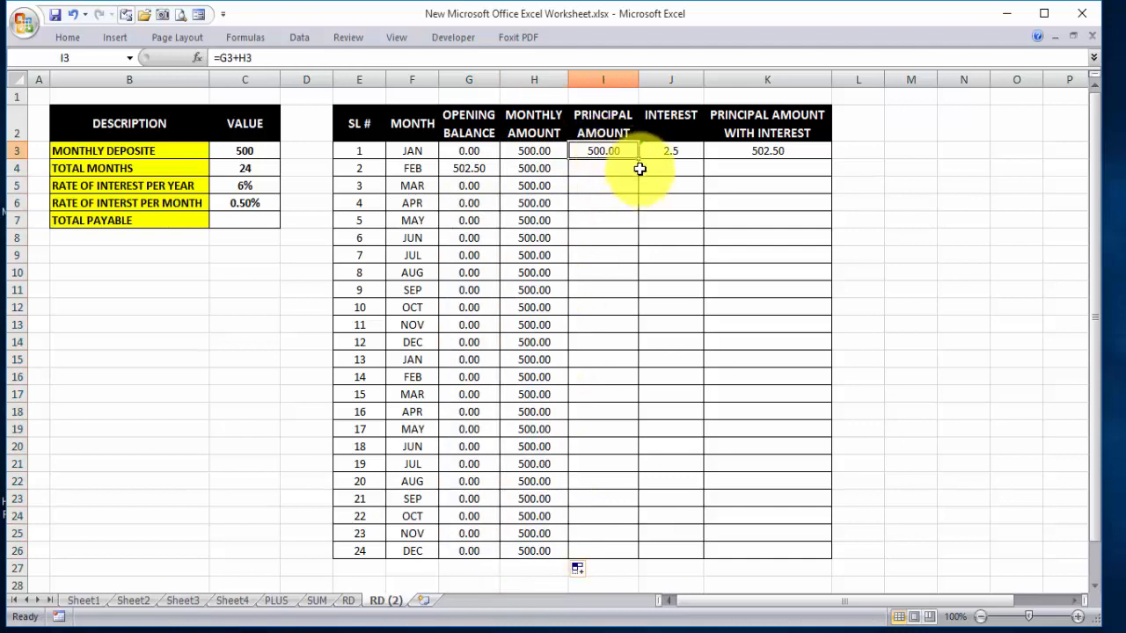
drag(638, 159, 616, 551)
click(675, 151)
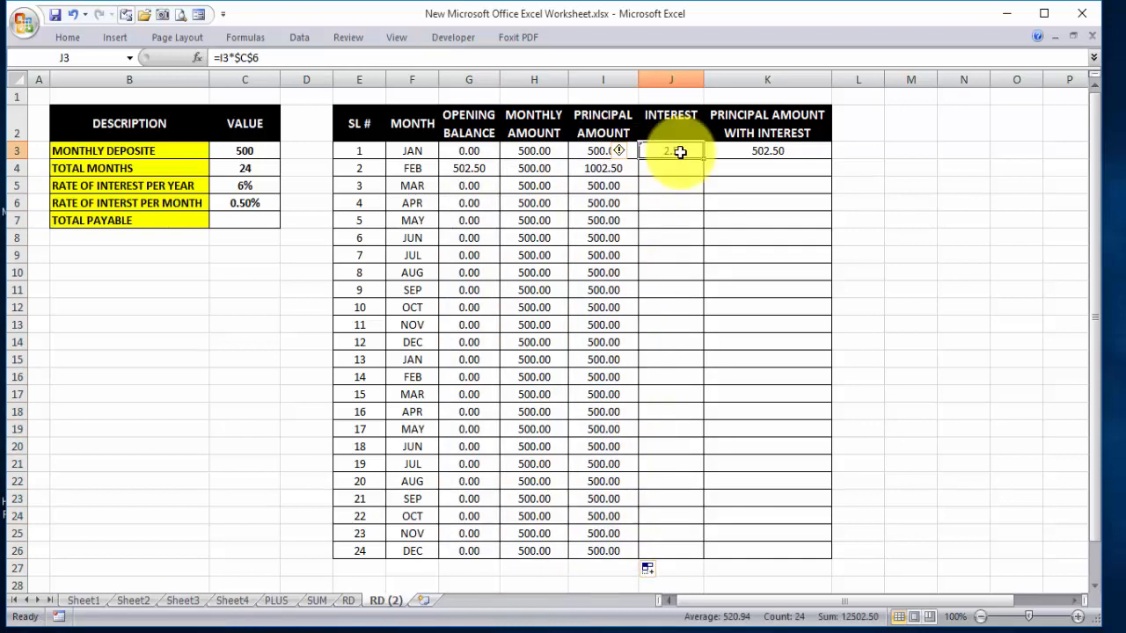
drag(702, 160, 687, 550)
click(776, 151)
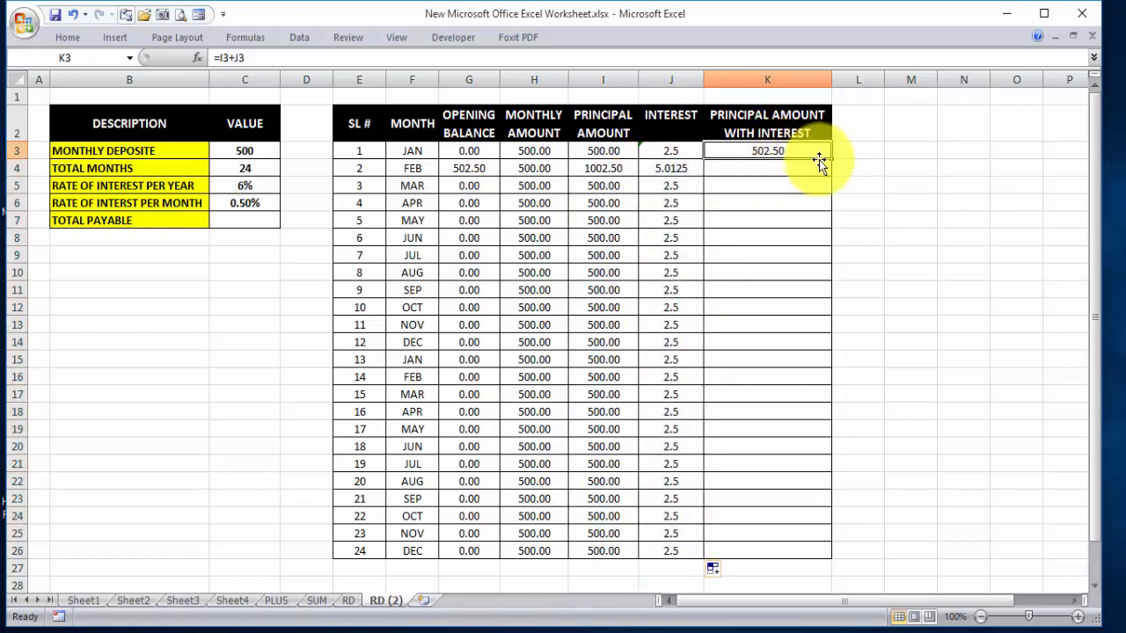
drag(831, 160, 782, 551)
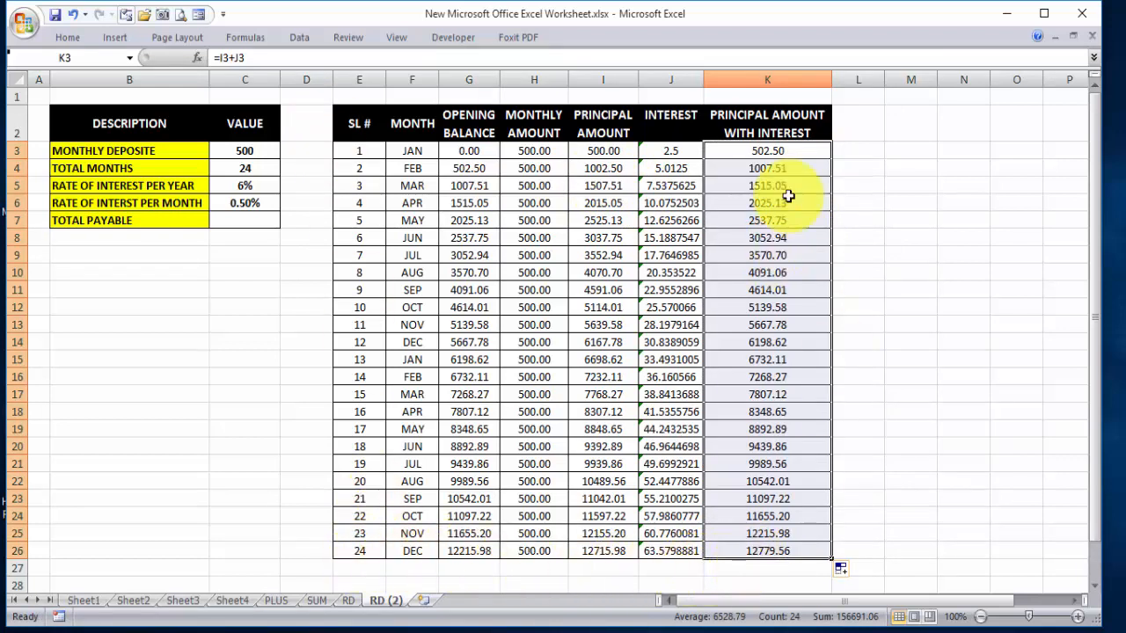
Highlight the final month's principal amount with interest in K26 with a yellow fill.
click(765, 552)
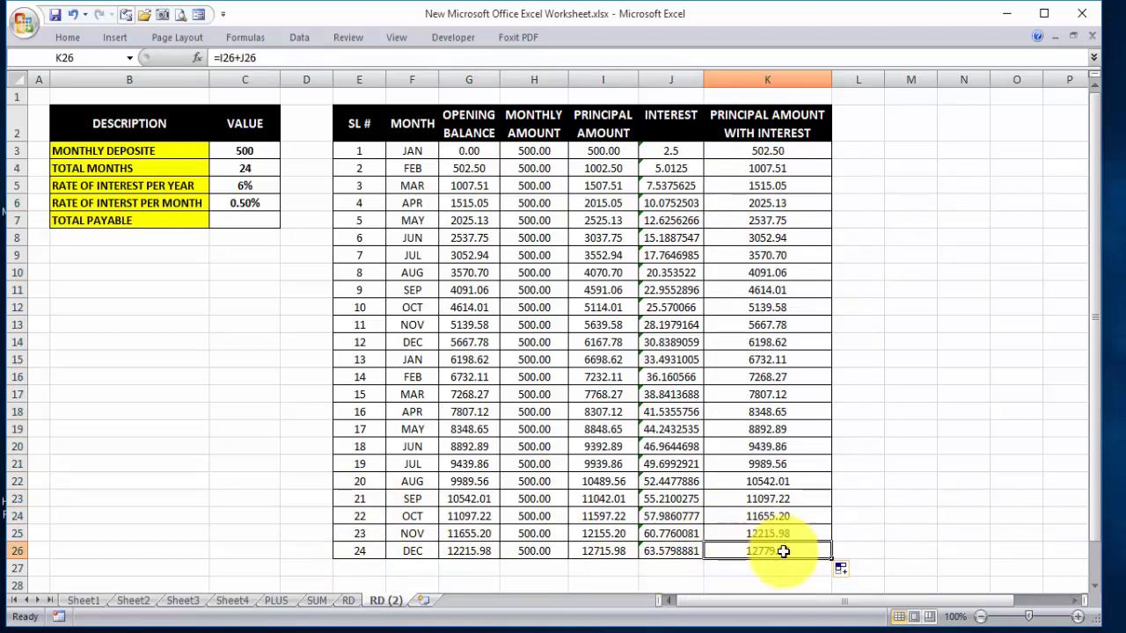
click(70, 40)
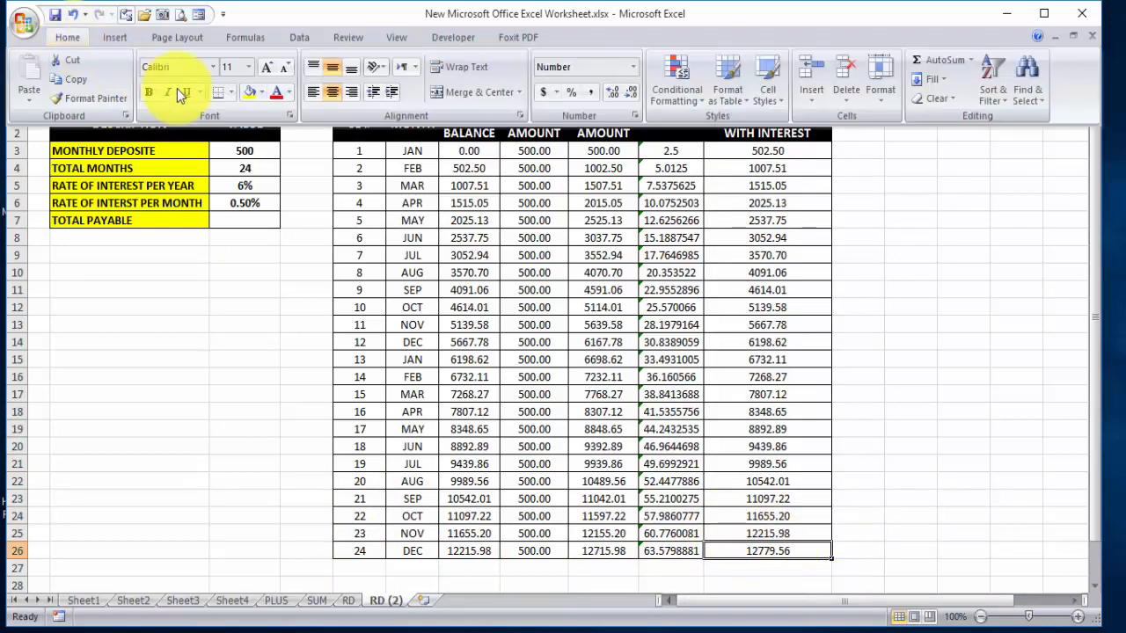
click(251, 92)
click(947, 449)
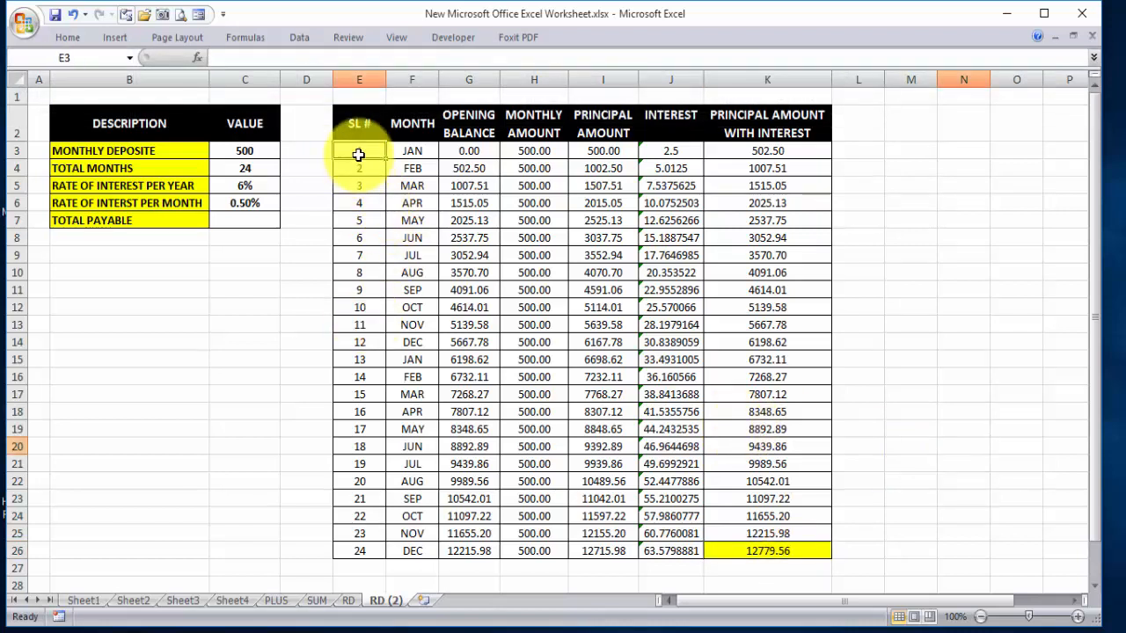
drag(360, 150, 770, 550)
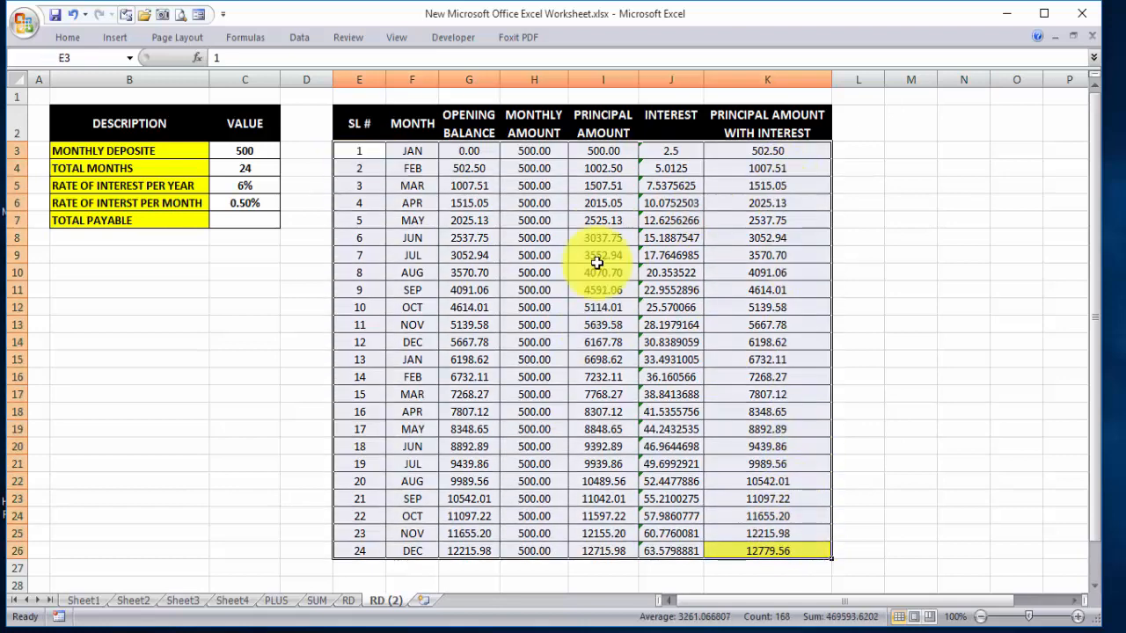
click(775, 549)
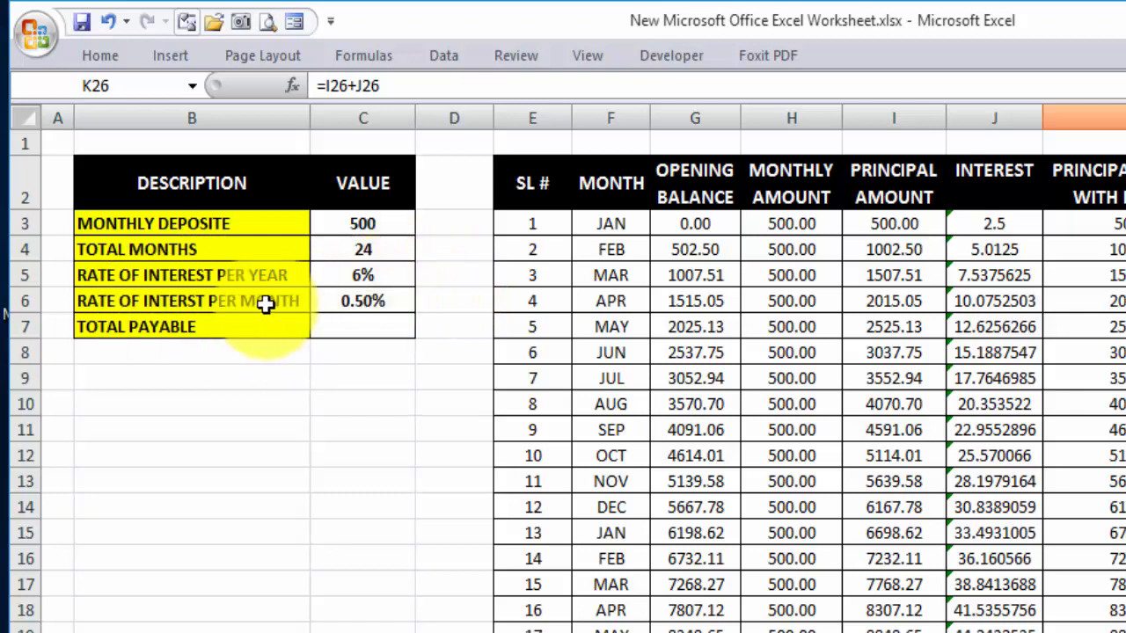
Calculate the total payable in C7 from monthly rate, total months and monthly deposit with the formula =FV(C6,C4,C3,,1).
click(364, 326)
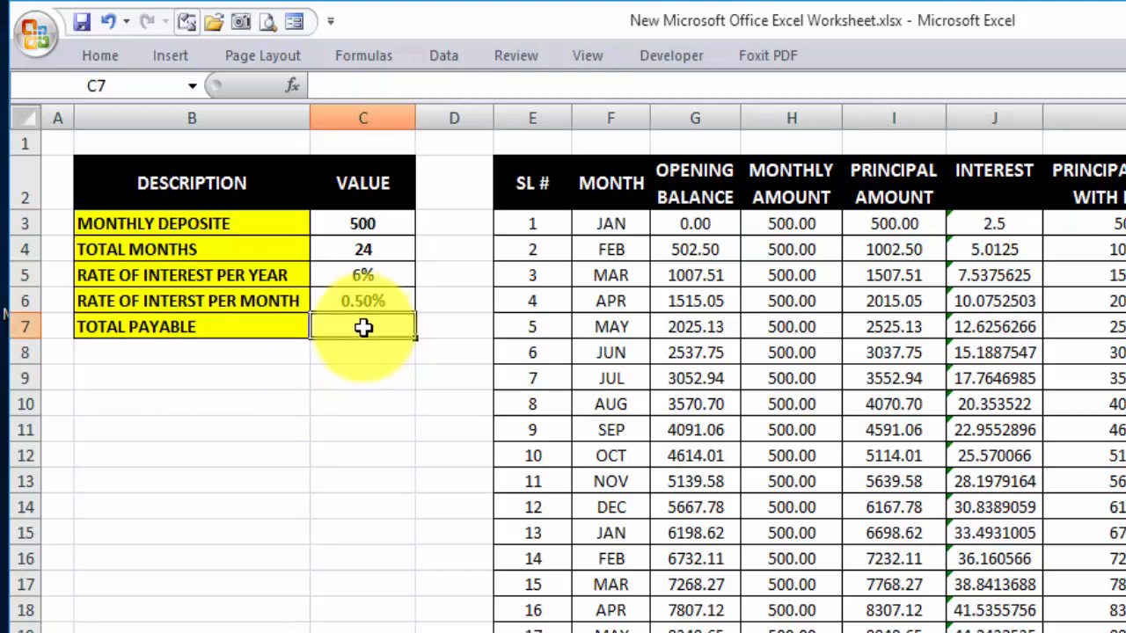
text(=)
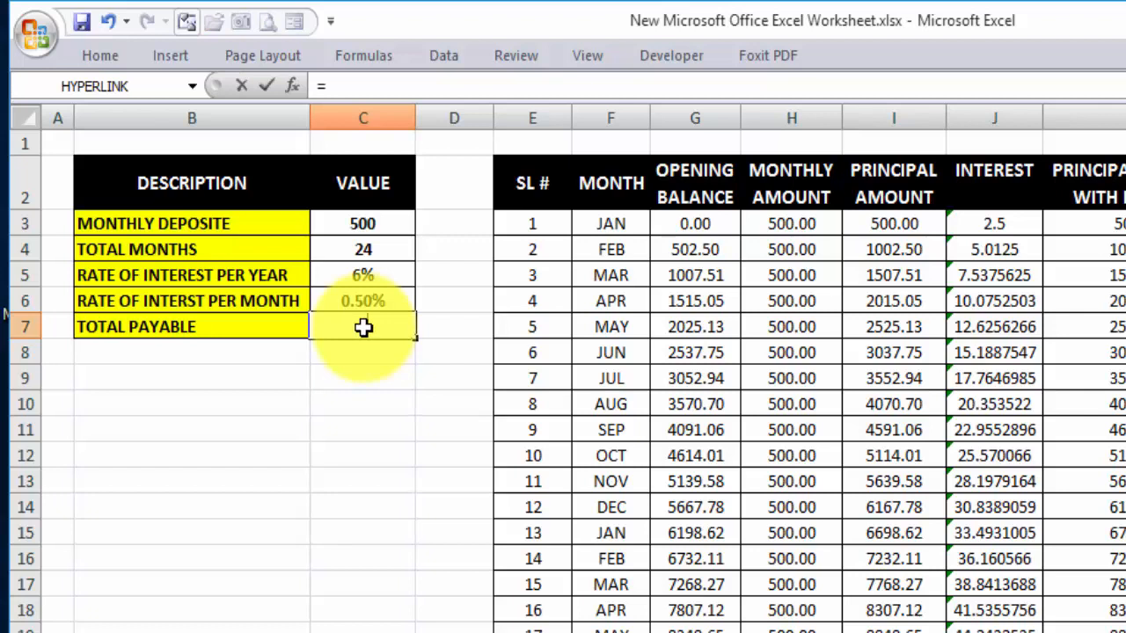
text(FV)
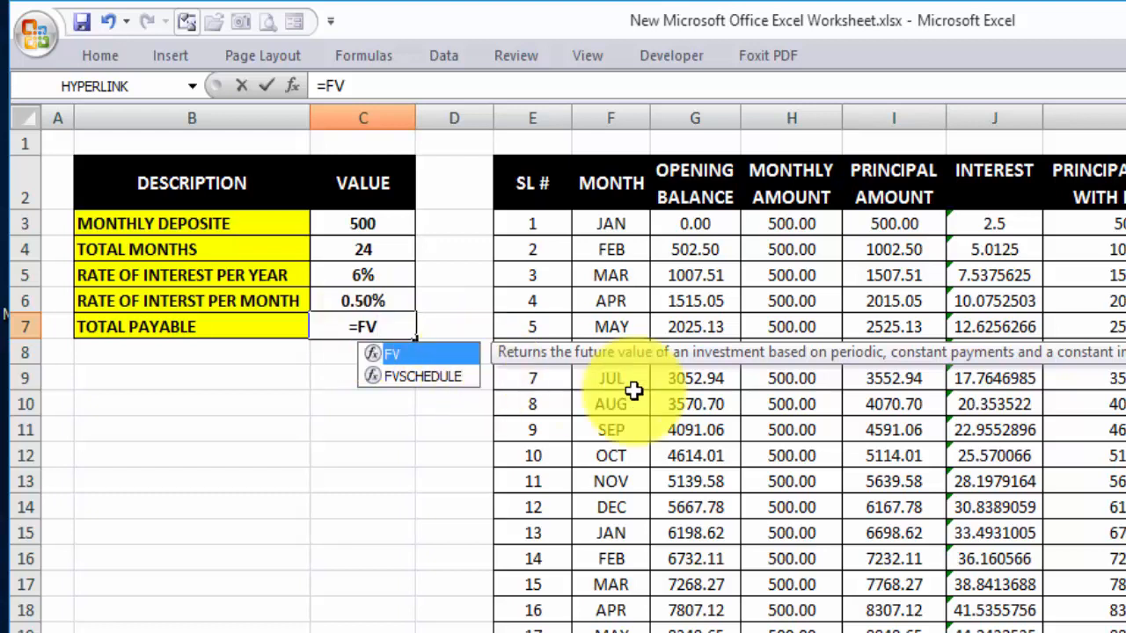
text(()
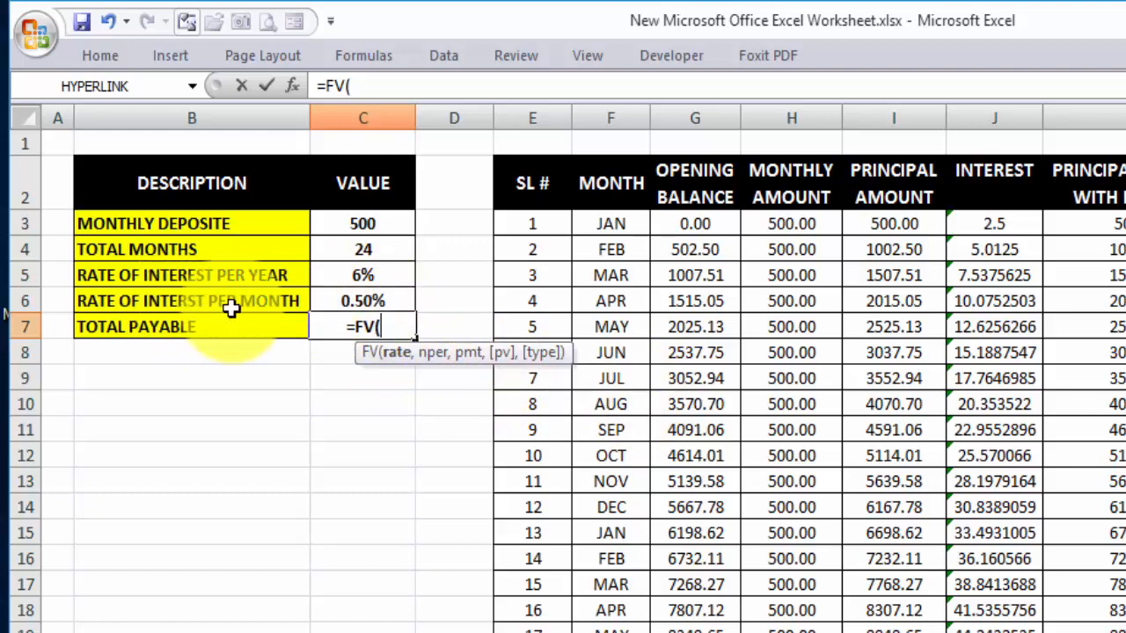
click(385, 300)
text(,)
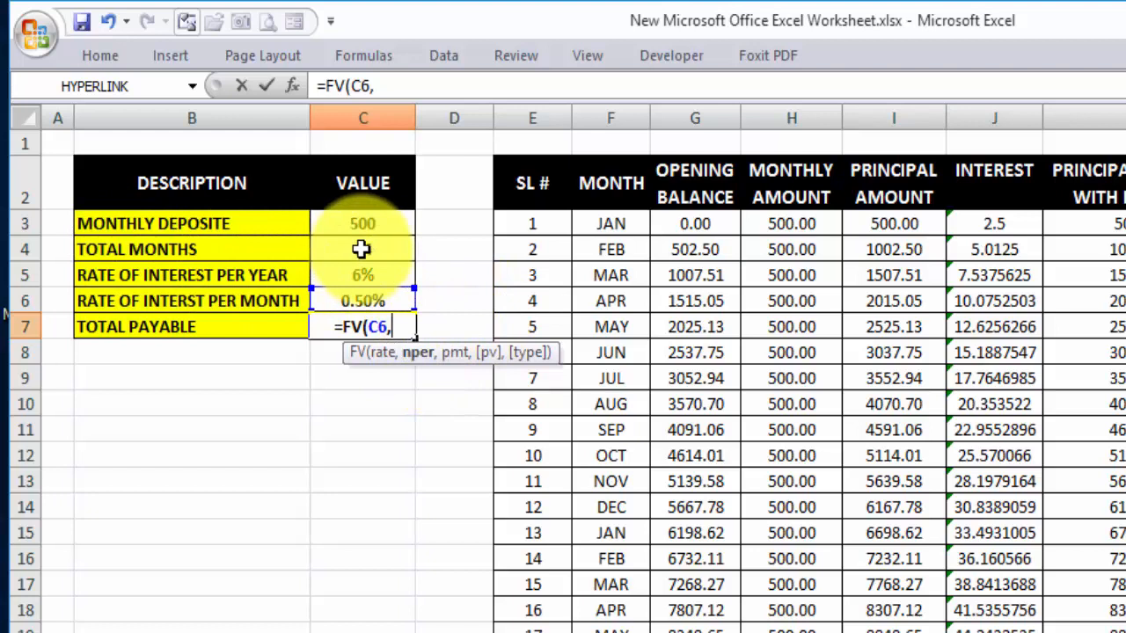
click(362, 250)
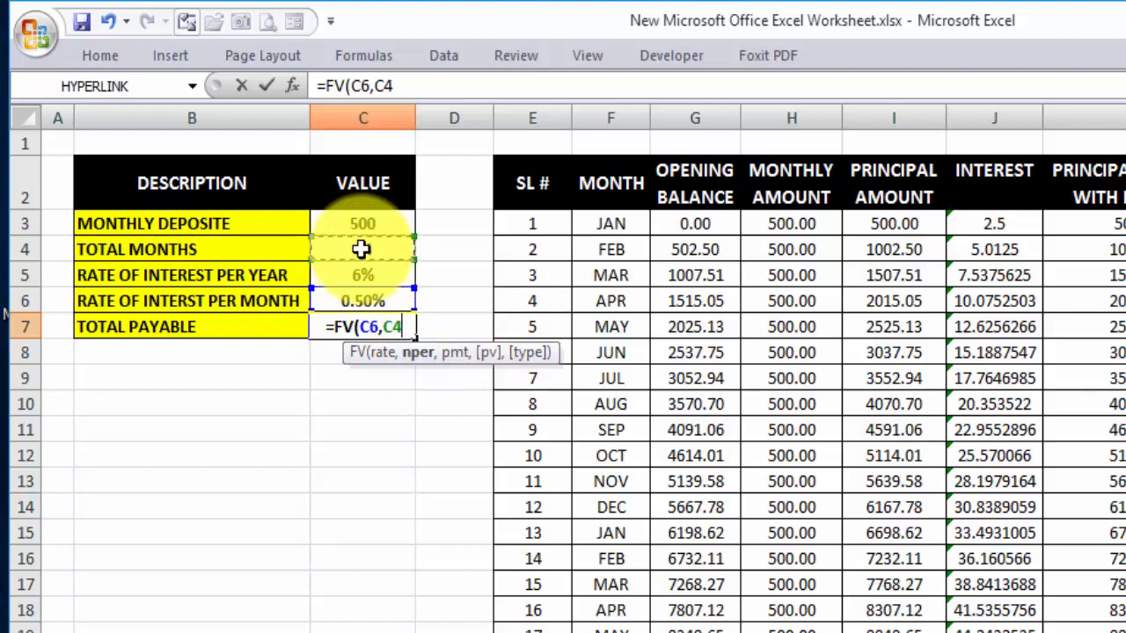
text(,)
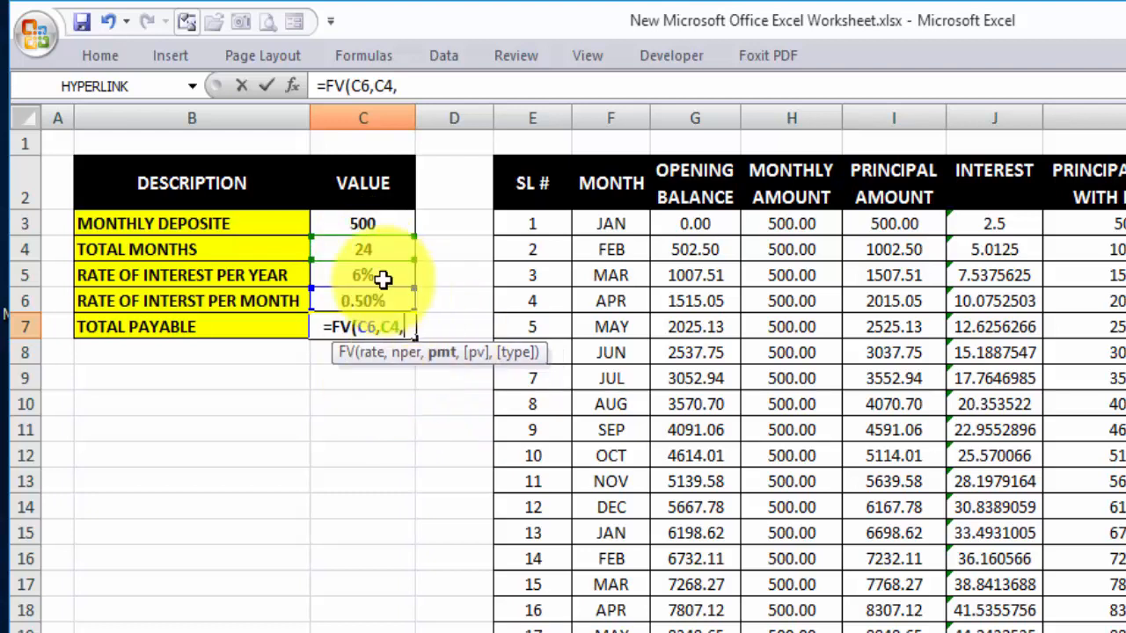
click(385, 221)
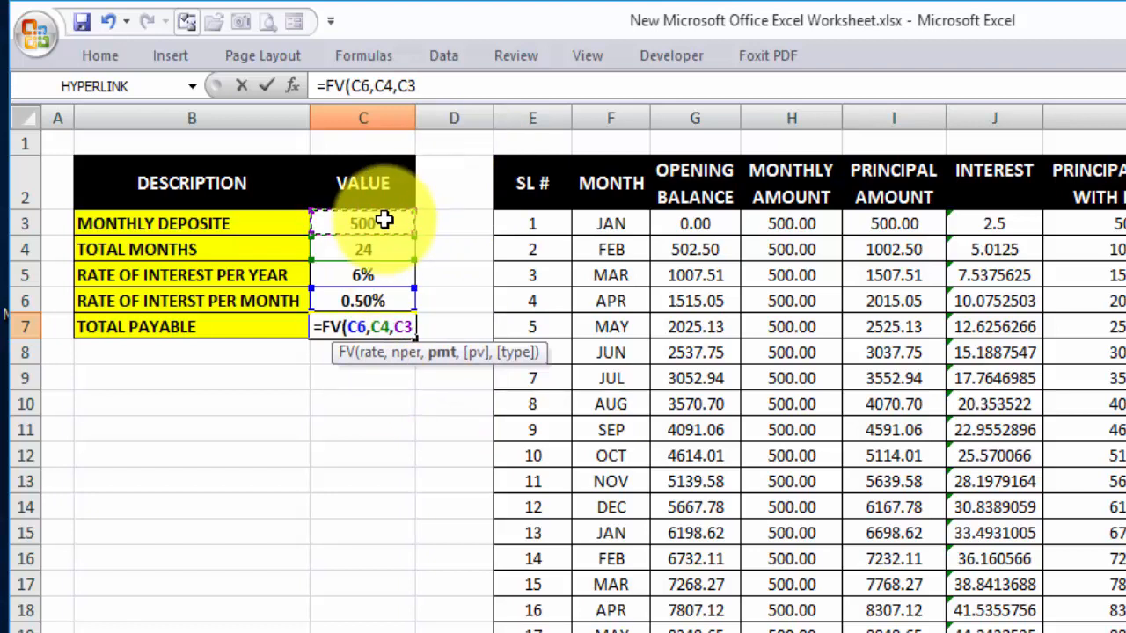
text(,,)
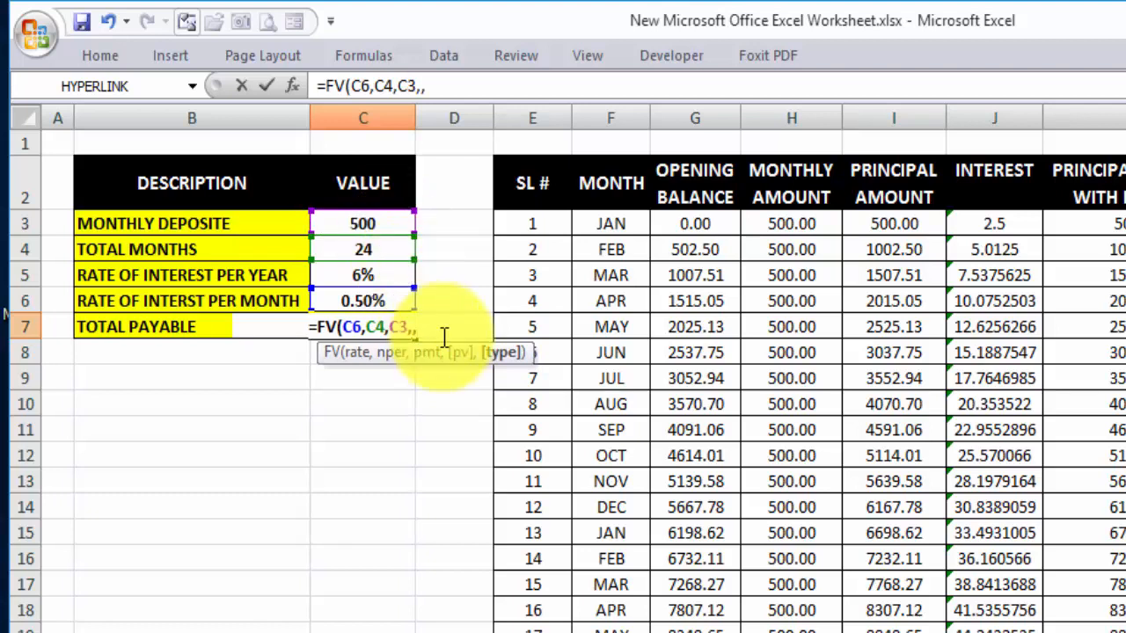
text(1)
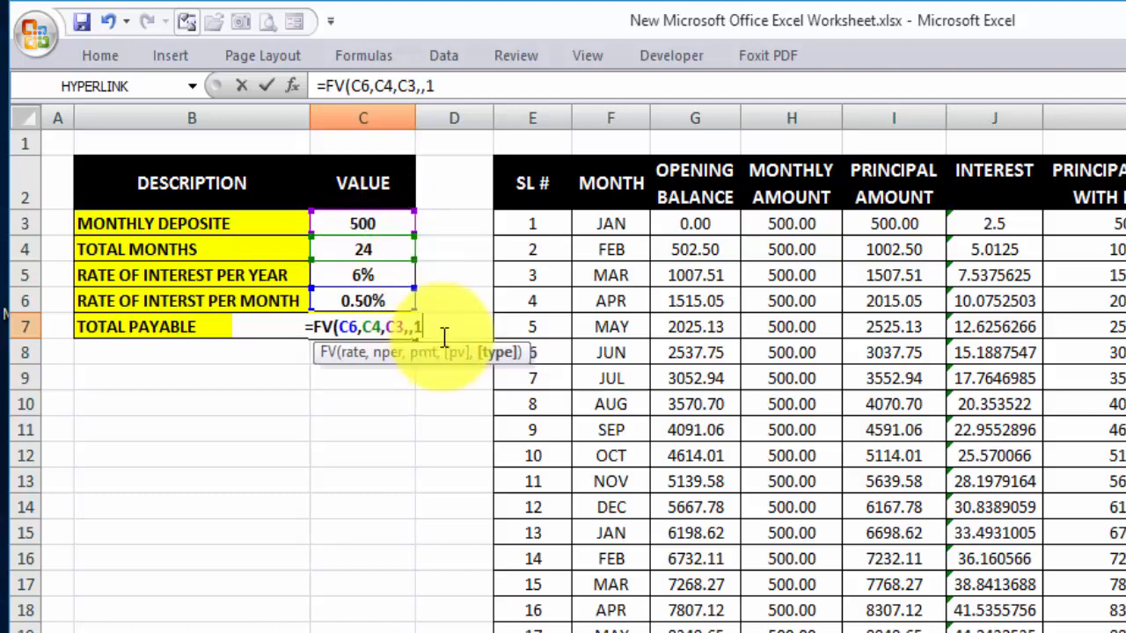
text())
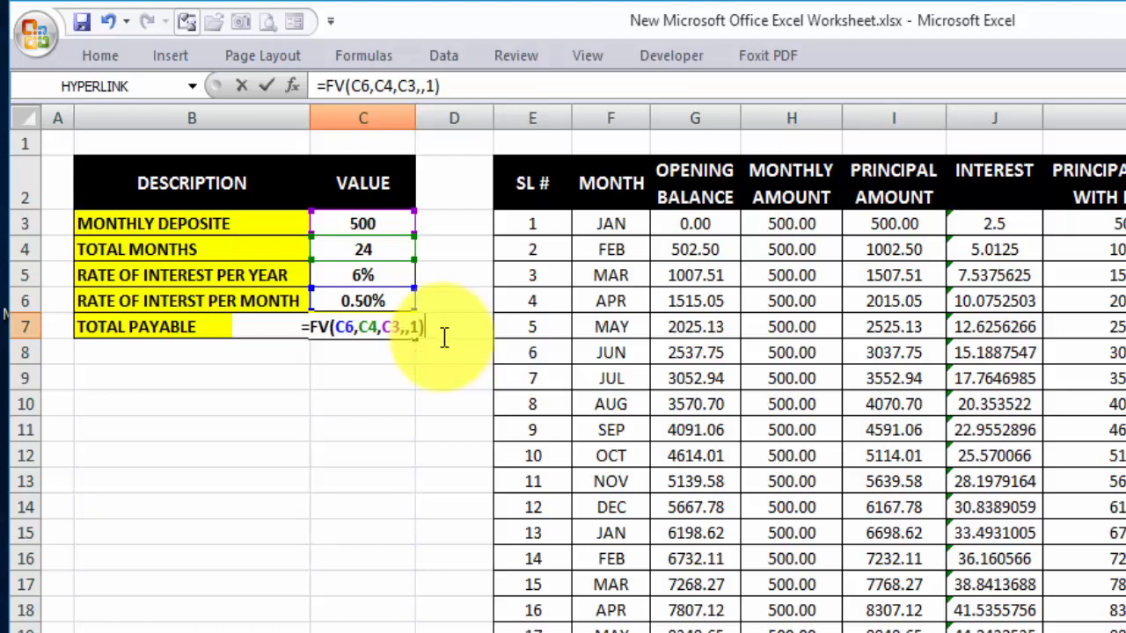
key(Return)
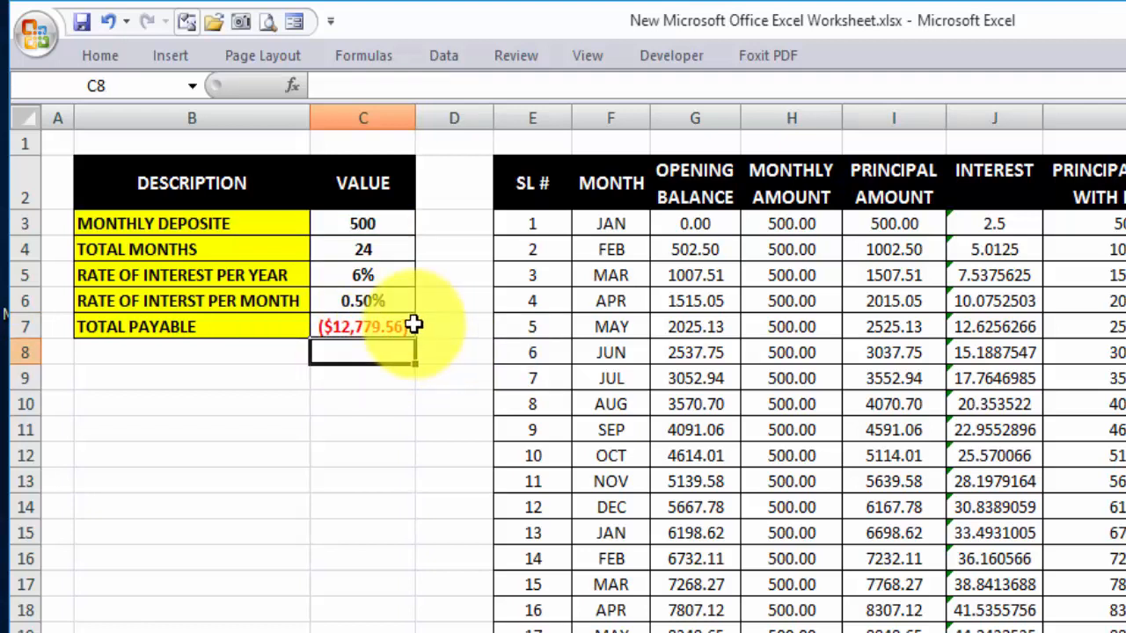
Compare the FV total payable in C7 with the final month's principal amount with interest in K26.
click(406, 327)
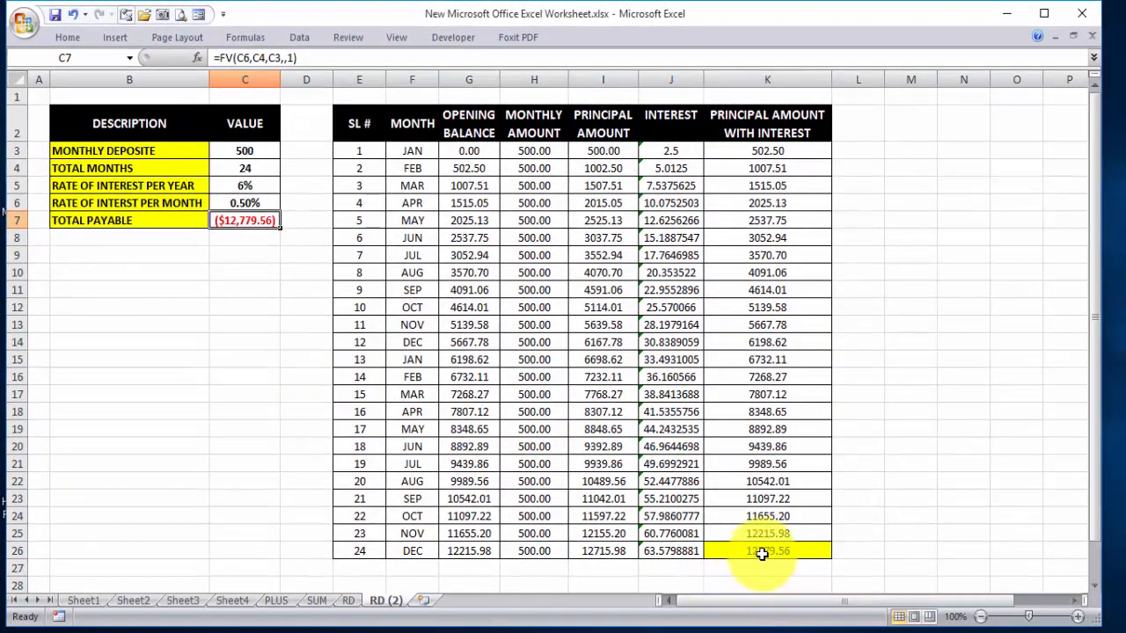
click(760, 554)
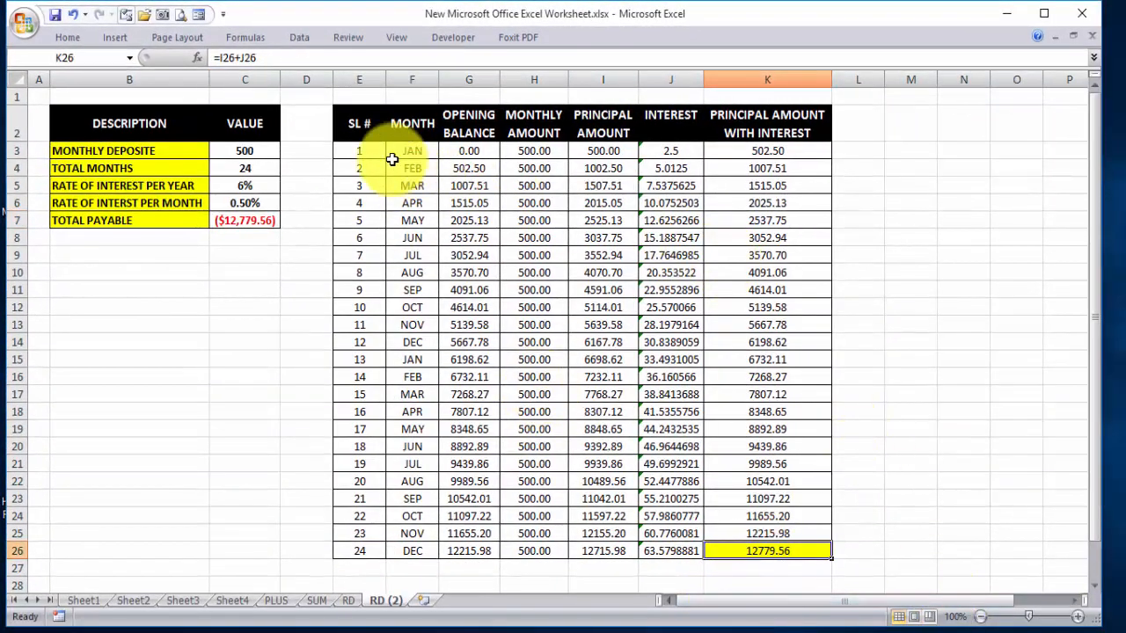
drag(359, 151, 835, 520)
click(892, 497)
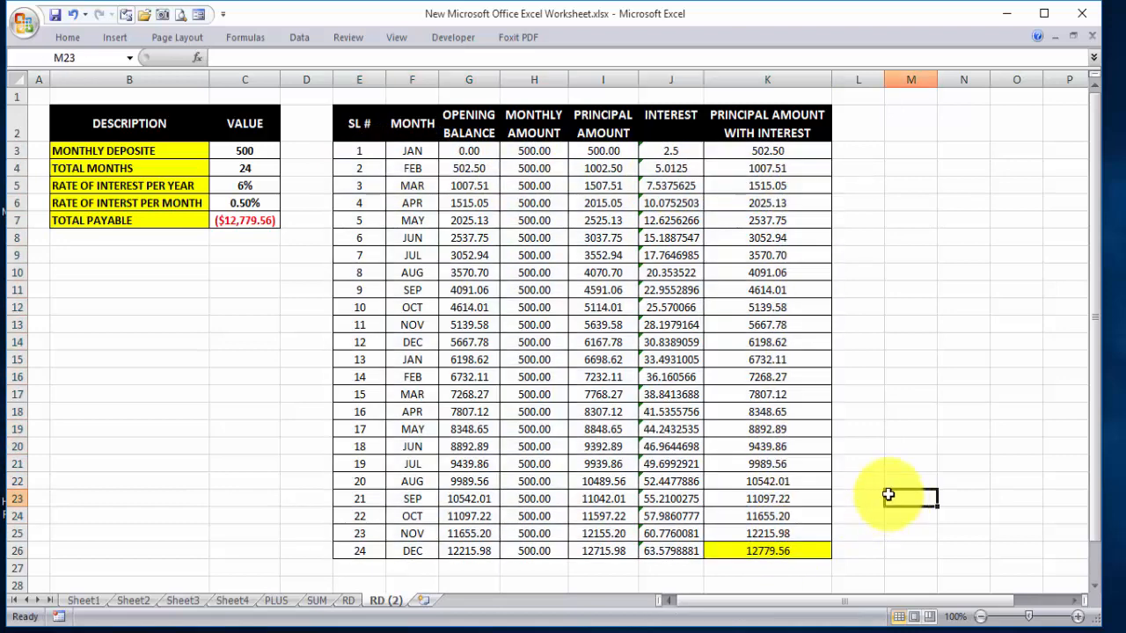
Format the total payable in C7 as Accounting with 2 decimal places and the currency symbol set to None.
click(246, 220)
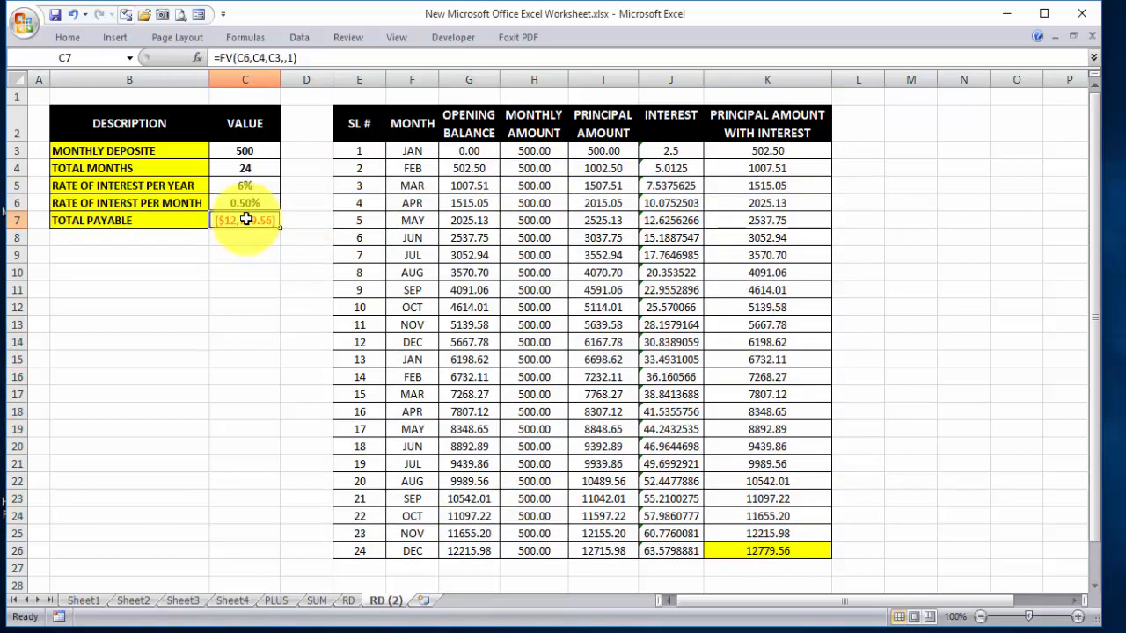
click(71, 37)
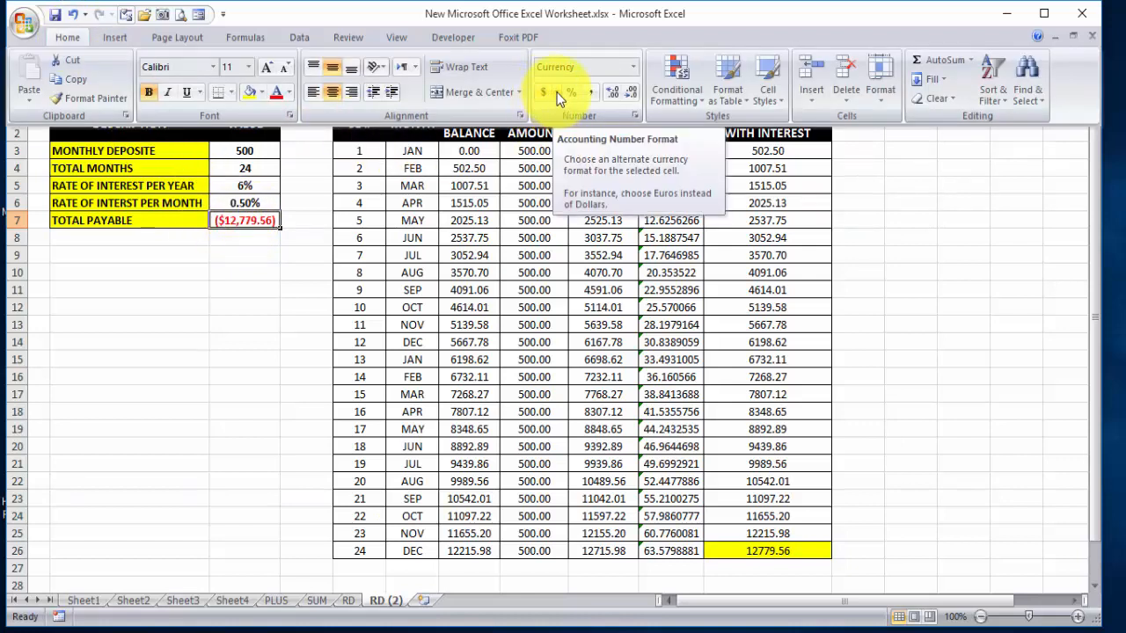
click(556, 93)
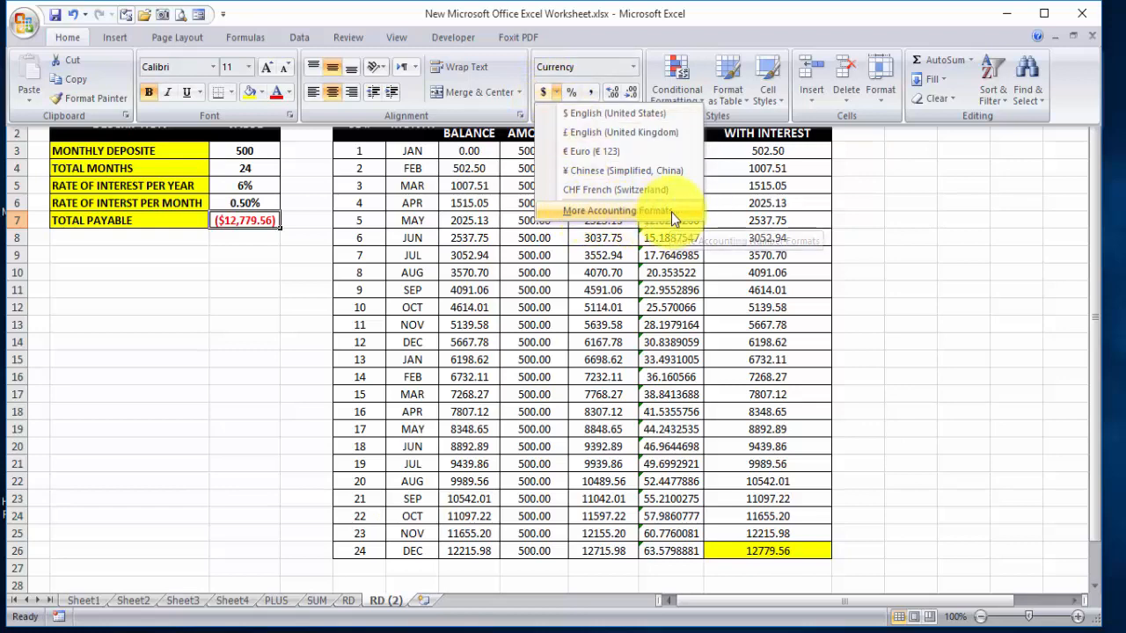
click(671, 211)
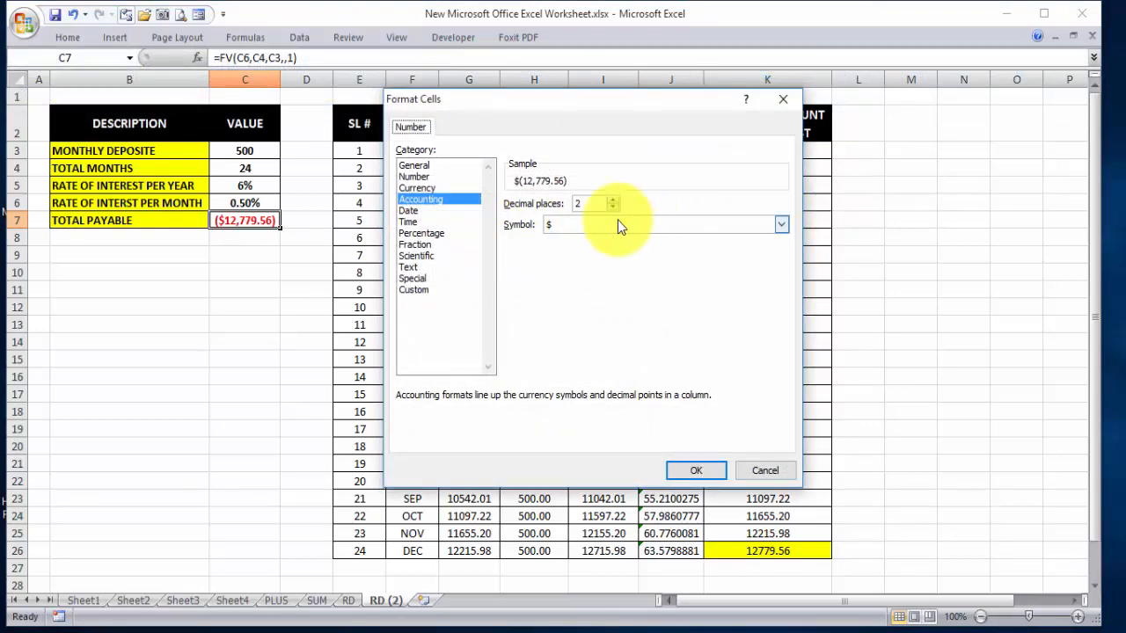
click(781, 225)
click(697, 240)
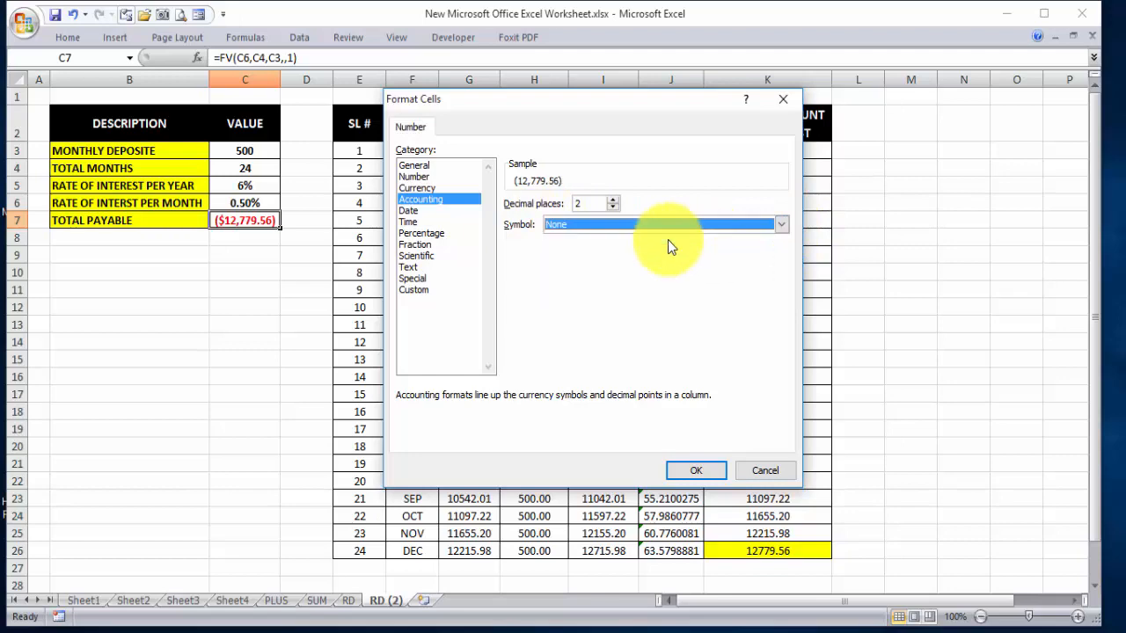
click(688, 467)
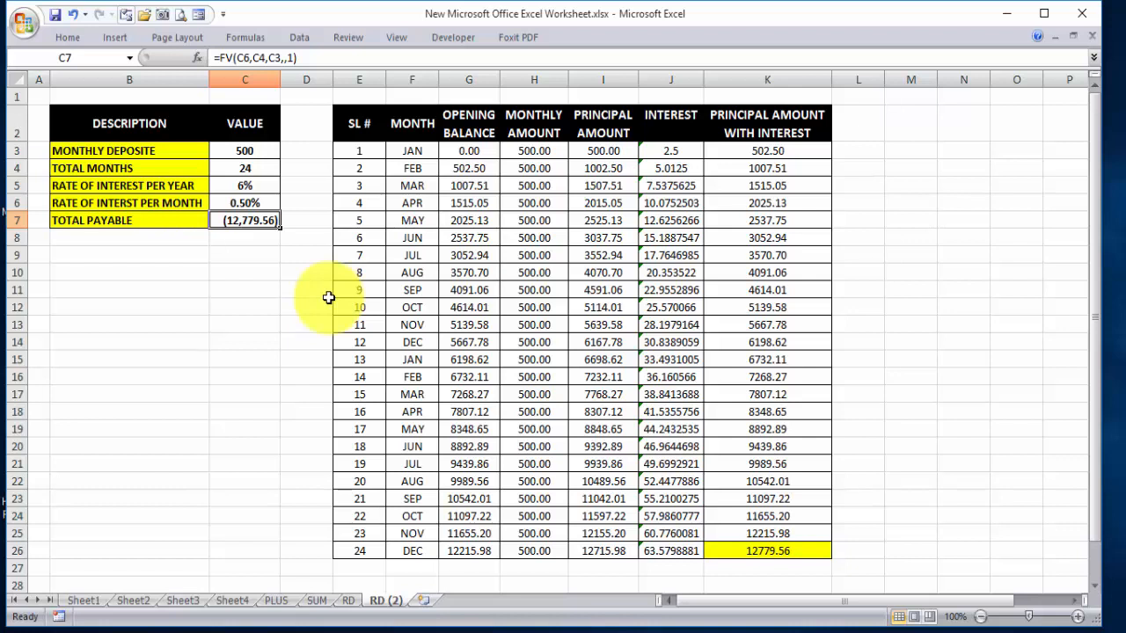
Set the monthly deposit in C3 to 1000 and the total months in C4 to 12.
drag(359, 150, 754, 552)
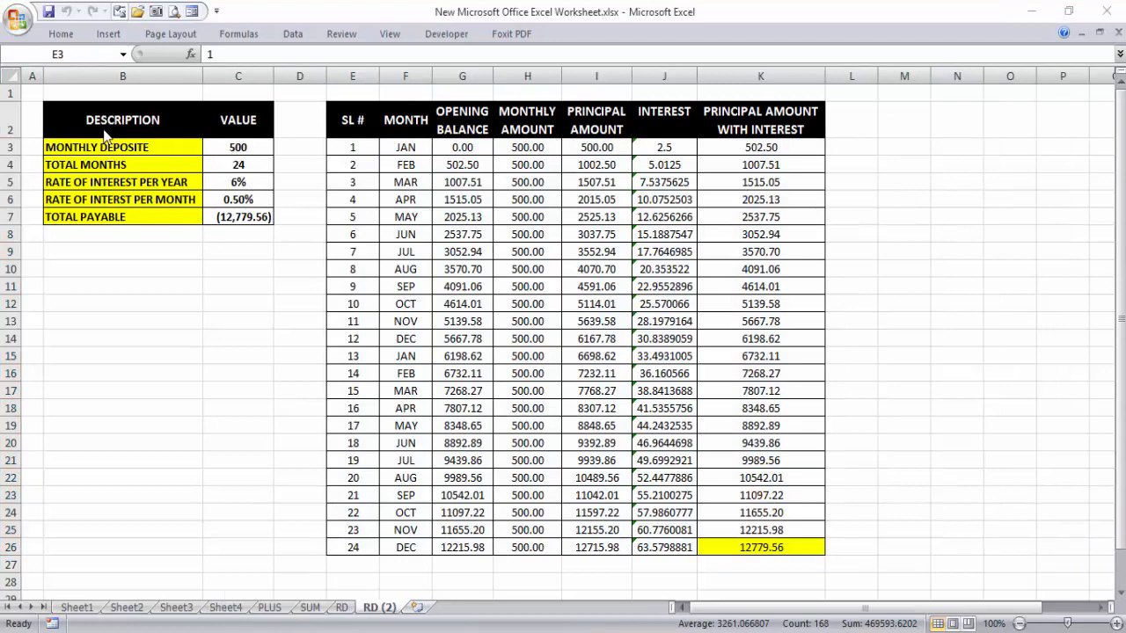
click(247, 150)
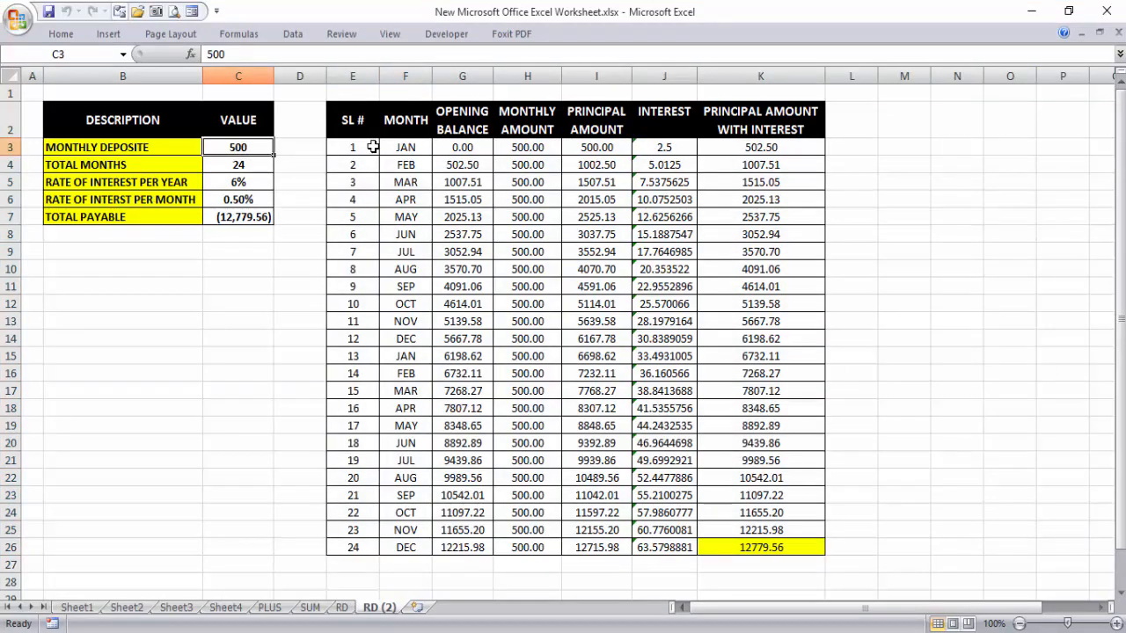
text(10)
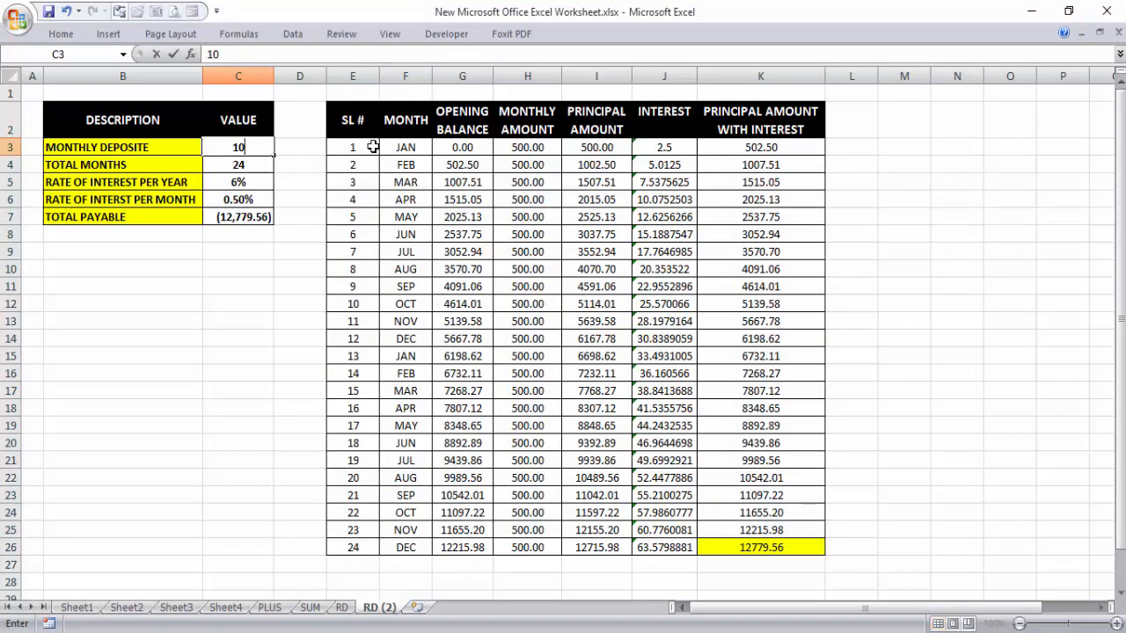
text(00)
key(Return)
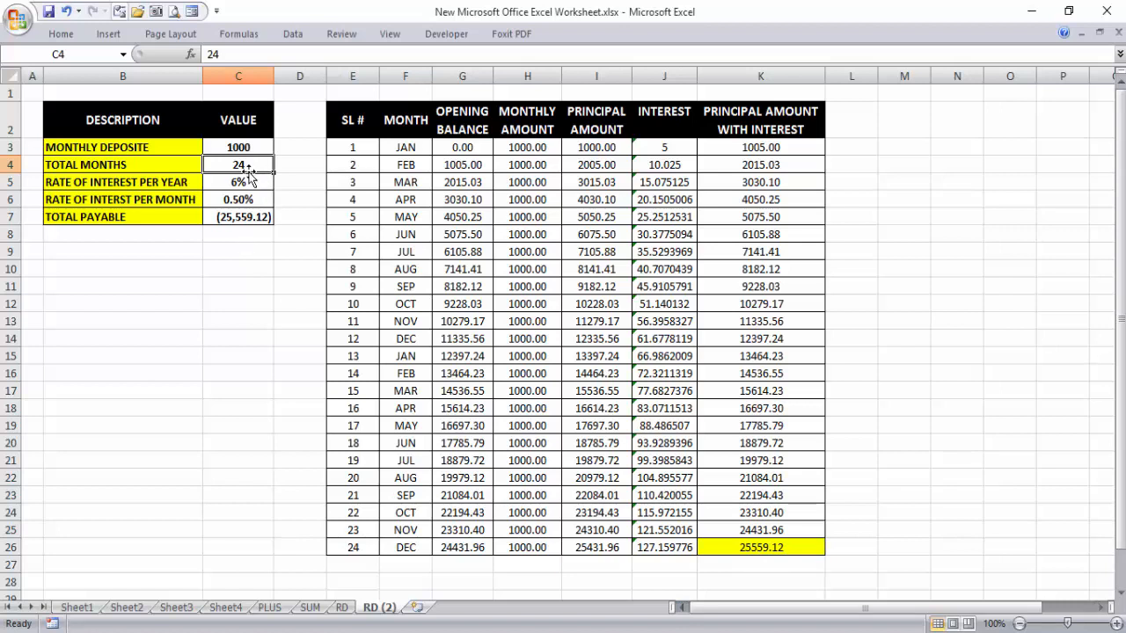
text(12)
key(Return)
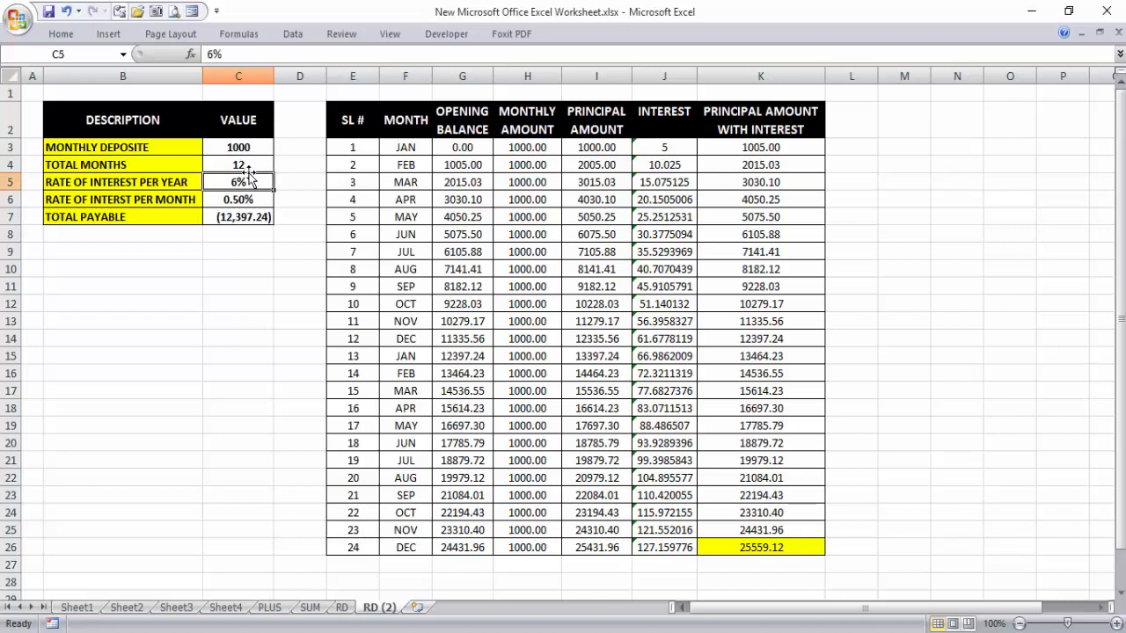
Highlight the 12th month's principal amount with interest in K14 with a yellow fill.
click(353, 340)
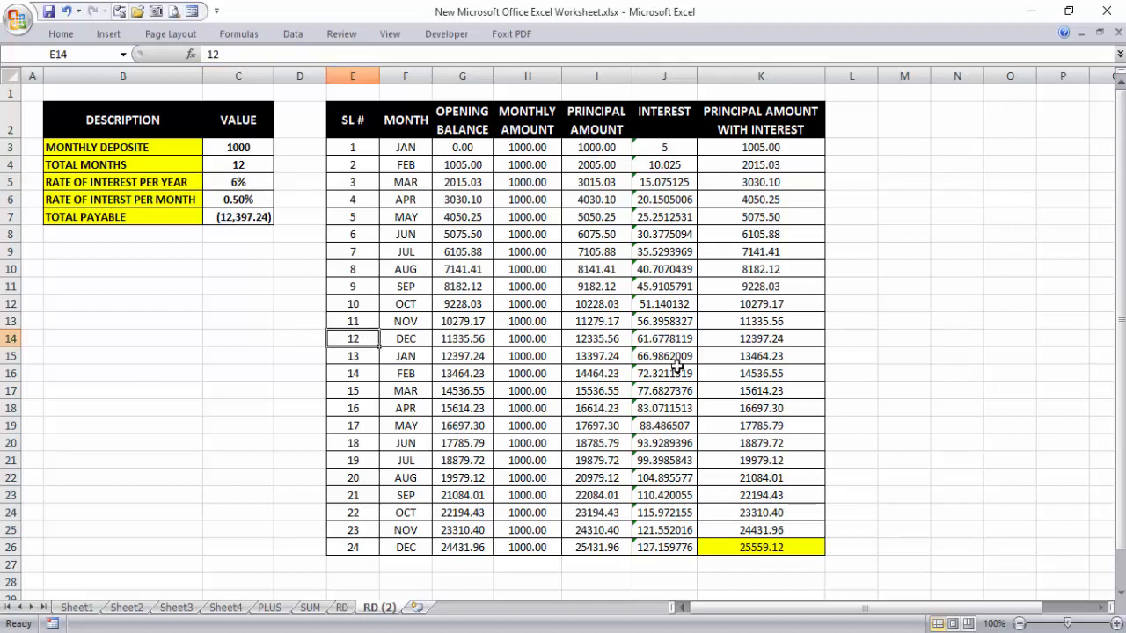
click(770, 343)
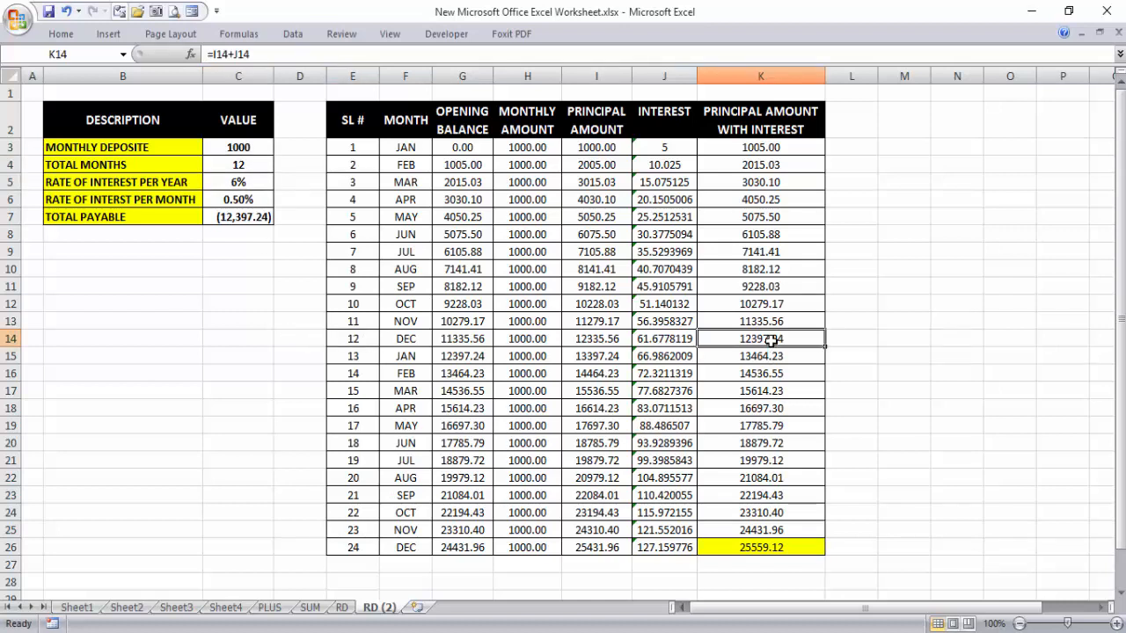
click(55, 35)
click(244, 88)
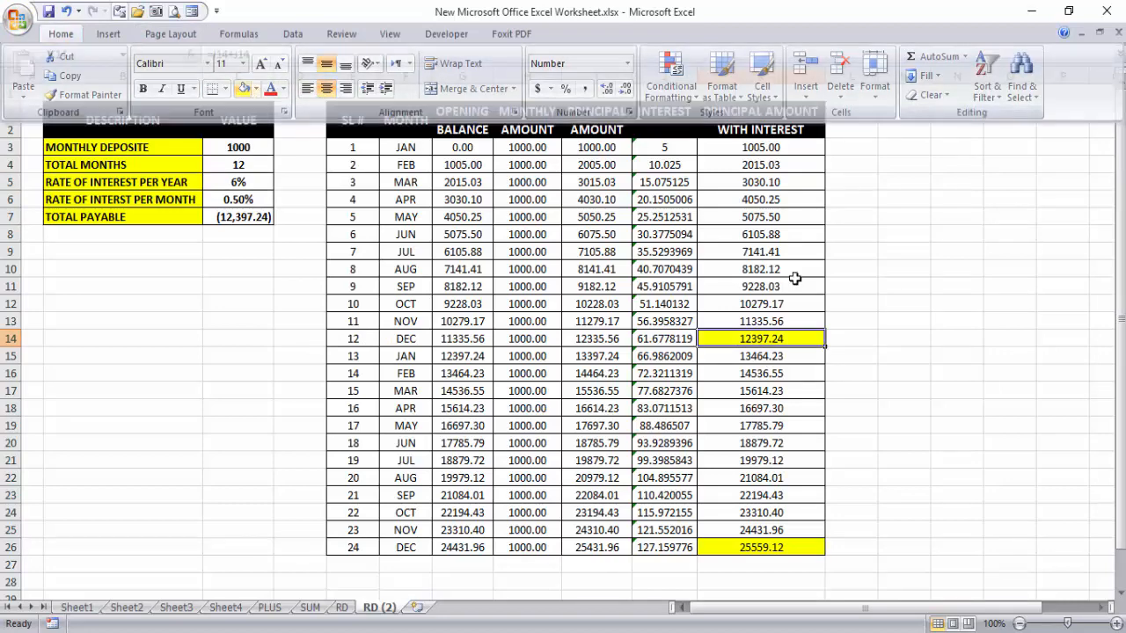
click(908, 283)
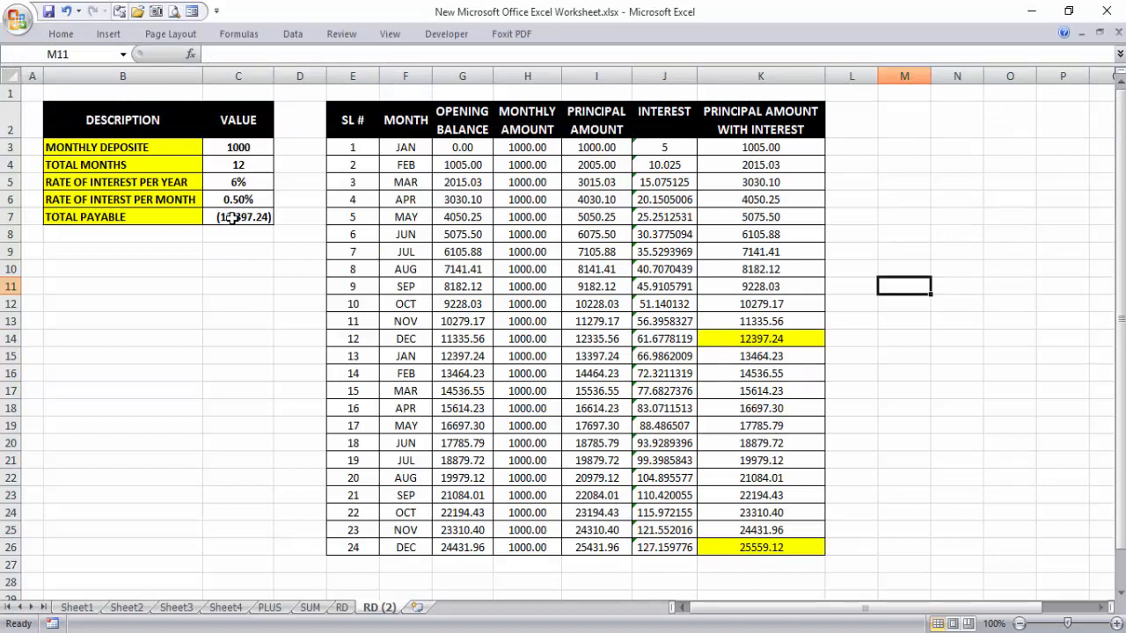
Set the yearly rate of interest in C5 to 10% and the total months in C4 to 24.
click(243, 182)
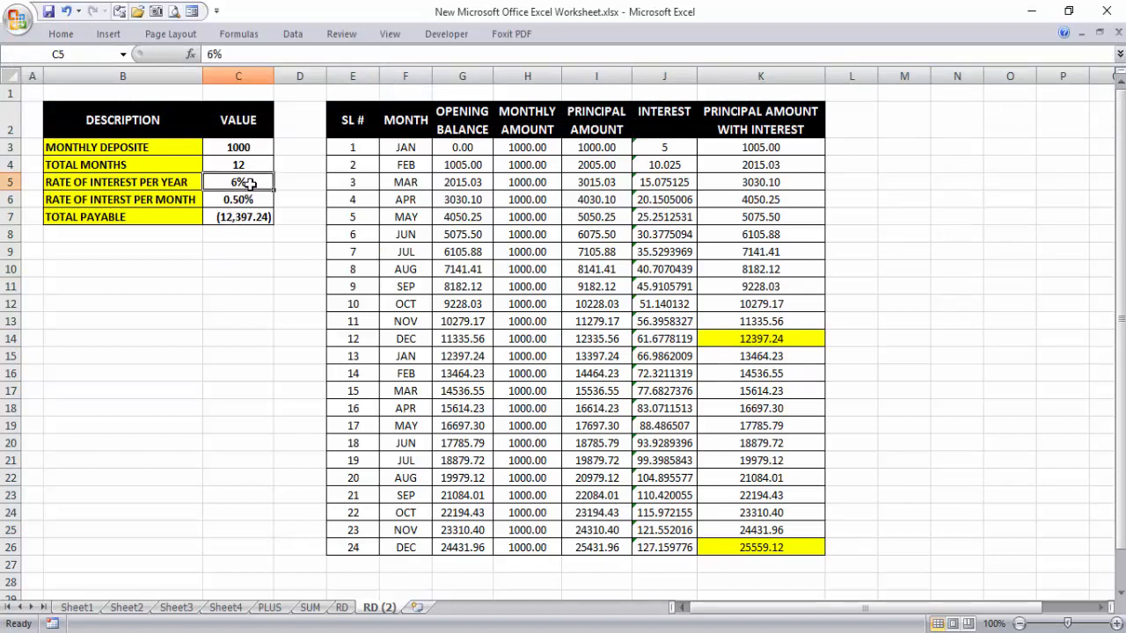
text(10)
key(Return)
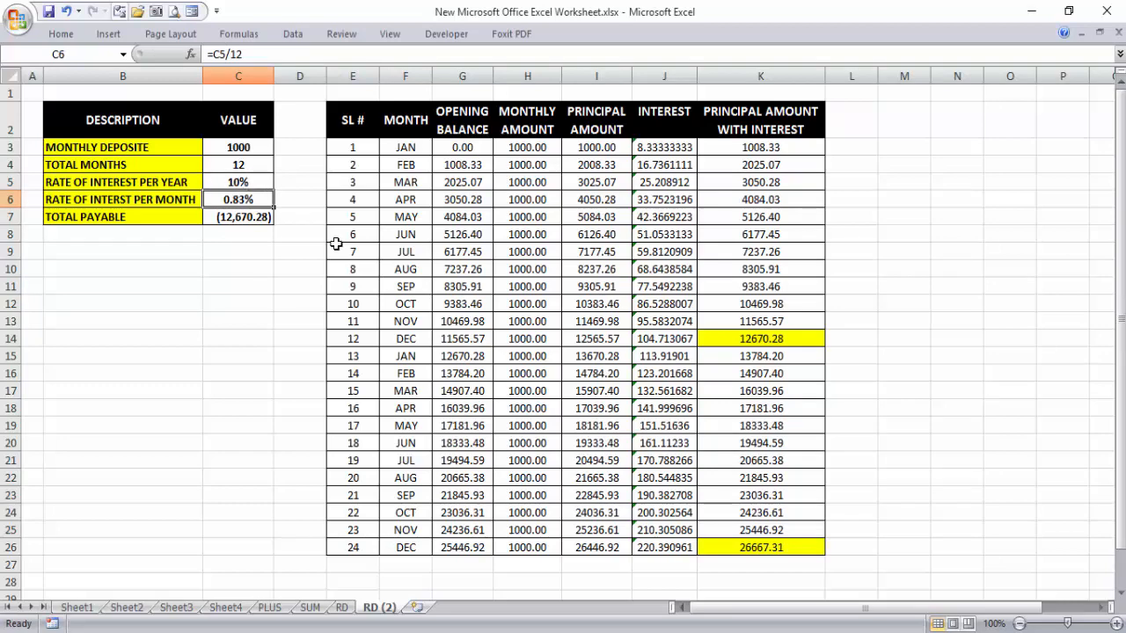
click(240, 166)
text(24)
key(Return)
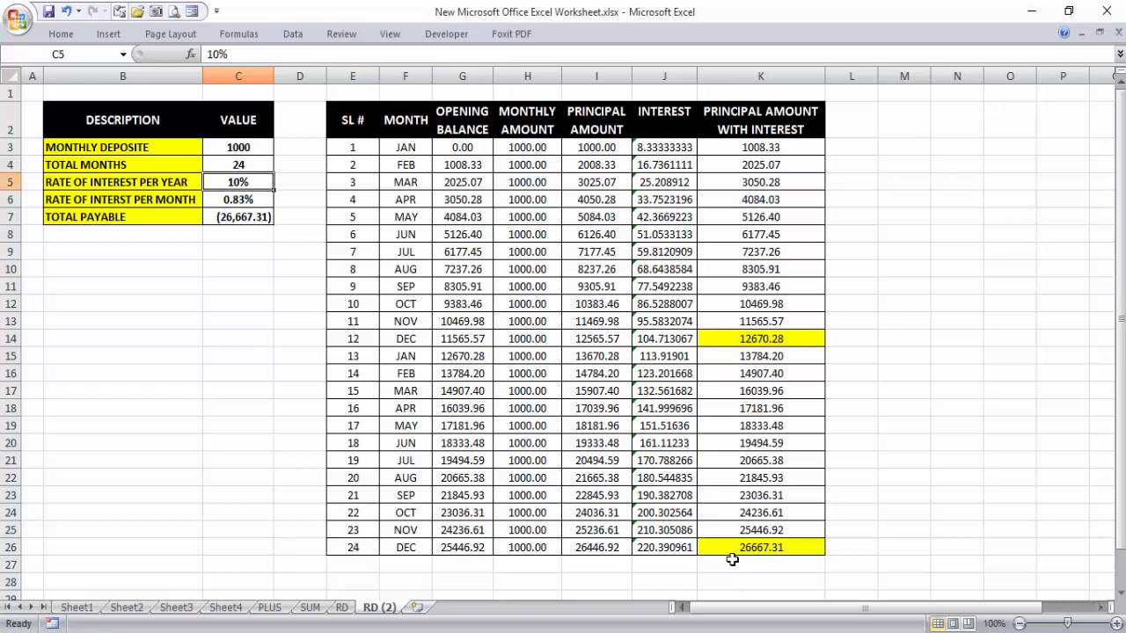